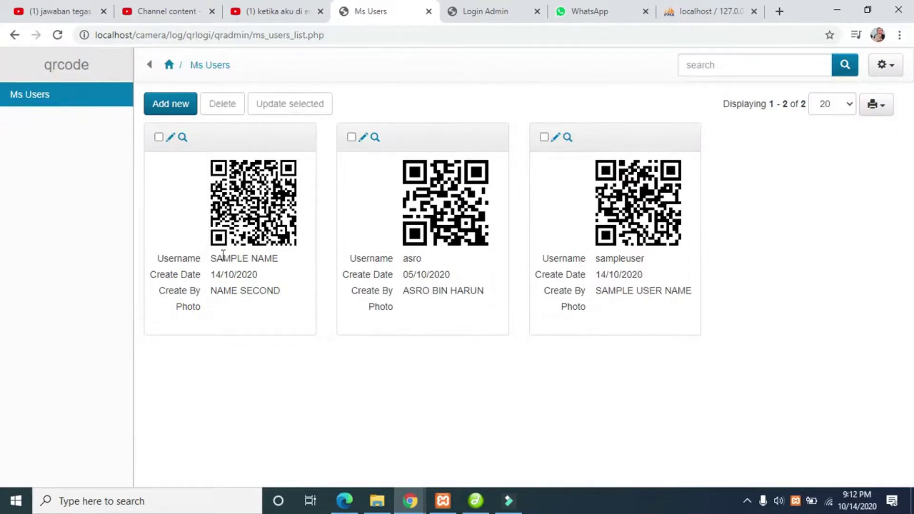
- Highlight the first user's Create Date in Ms Users, then switch to the Login Admin item form
left_click_drag(235, 275, 150, 275)
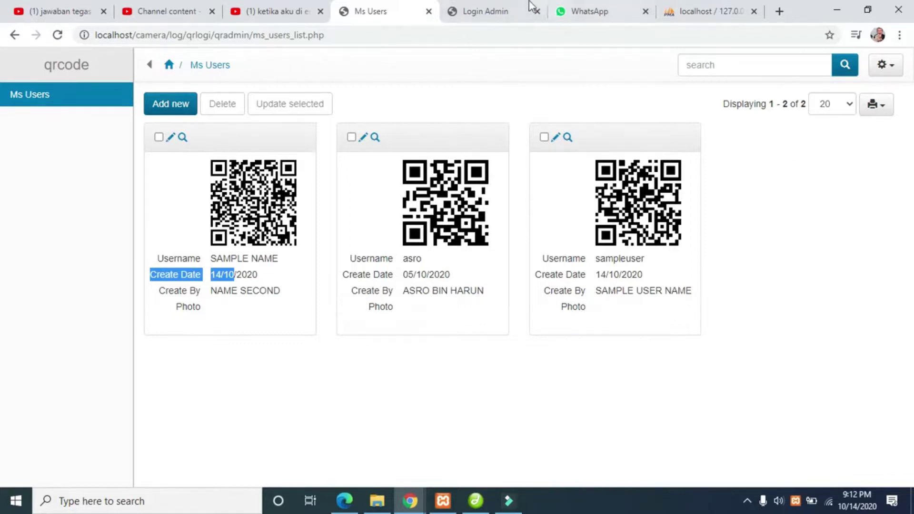
left_click(514, 11)
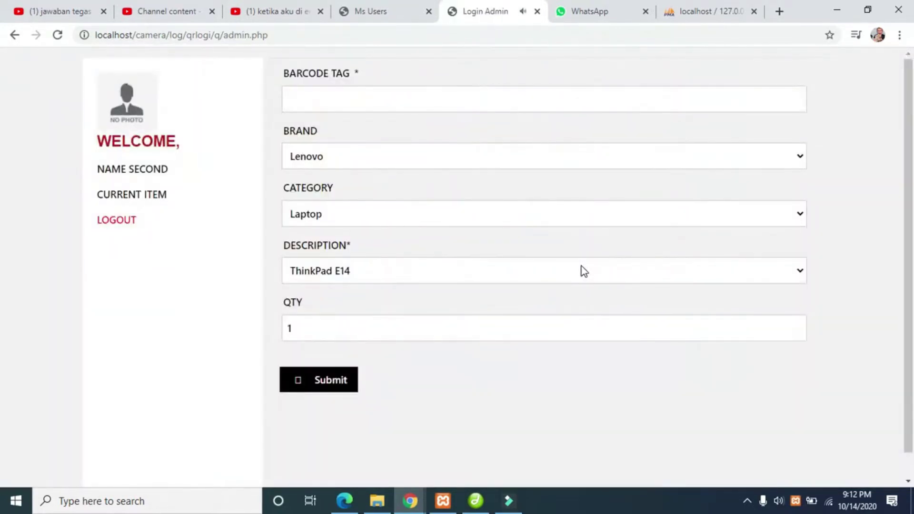
- Submit a Lenovo Laptop ThinkPad E14 with barcode KJSDKLASJDKH376373 and view it in CURRENT ITEM
left_click(370, 101)
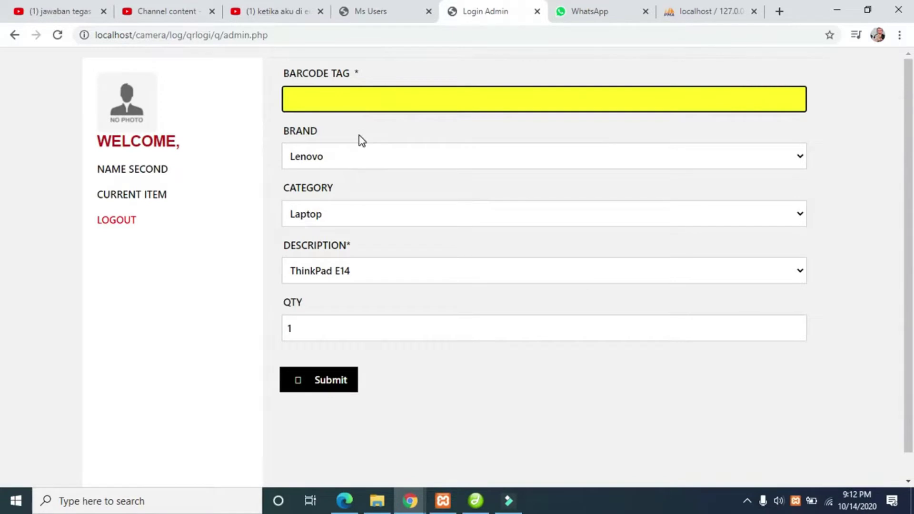
left_click(385, 166)
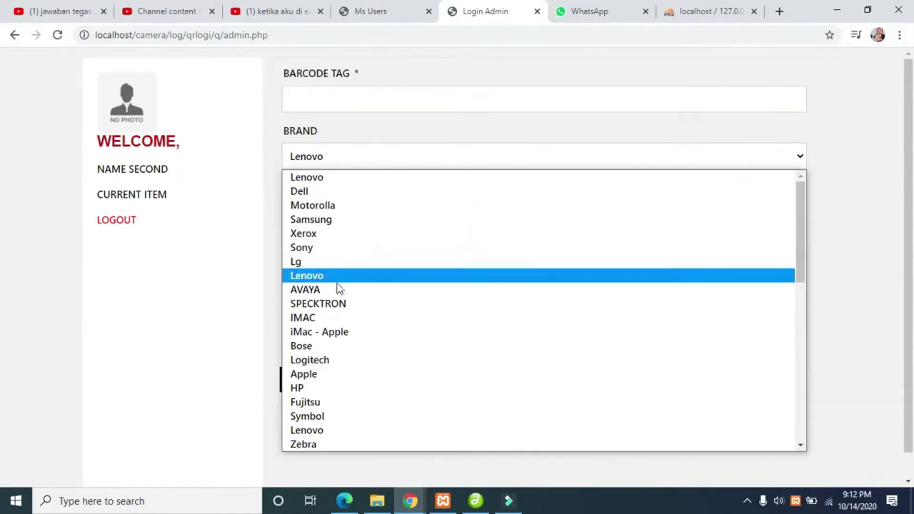
left_click(337, 176)
left_click(345, 215)
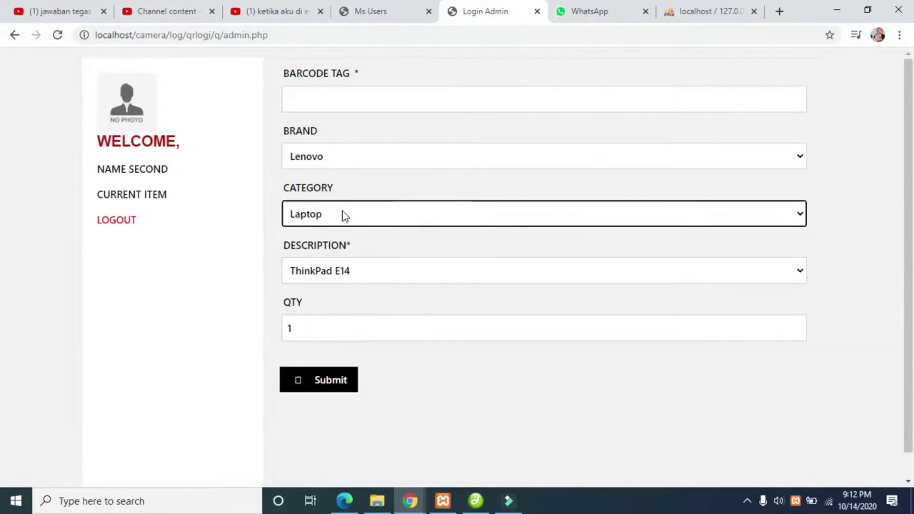
left_click(344, 275)
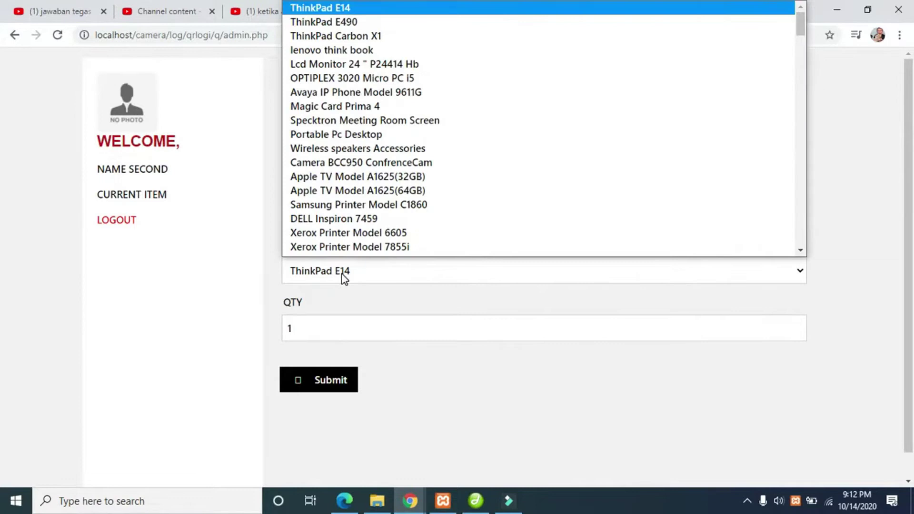
left_click(344, 278)
left_click(388, 97)
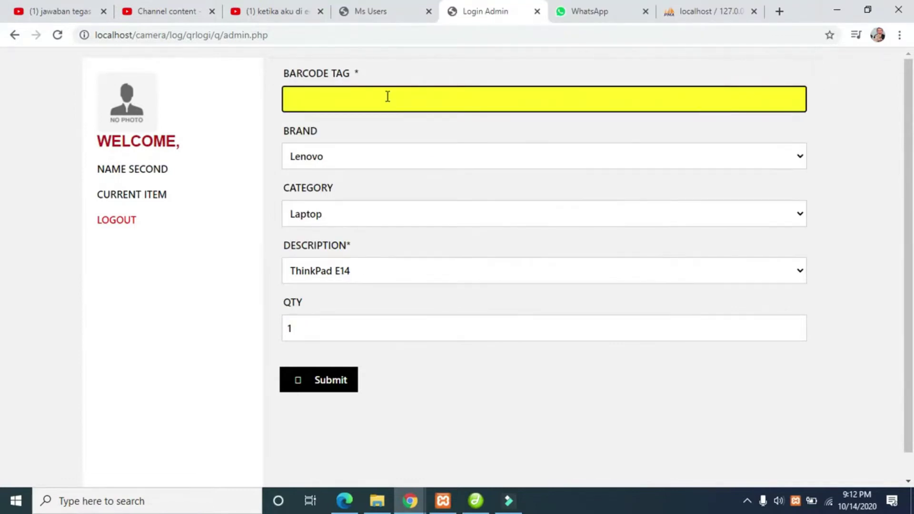
type("KJSDKLASJDKH376371")
type("3")
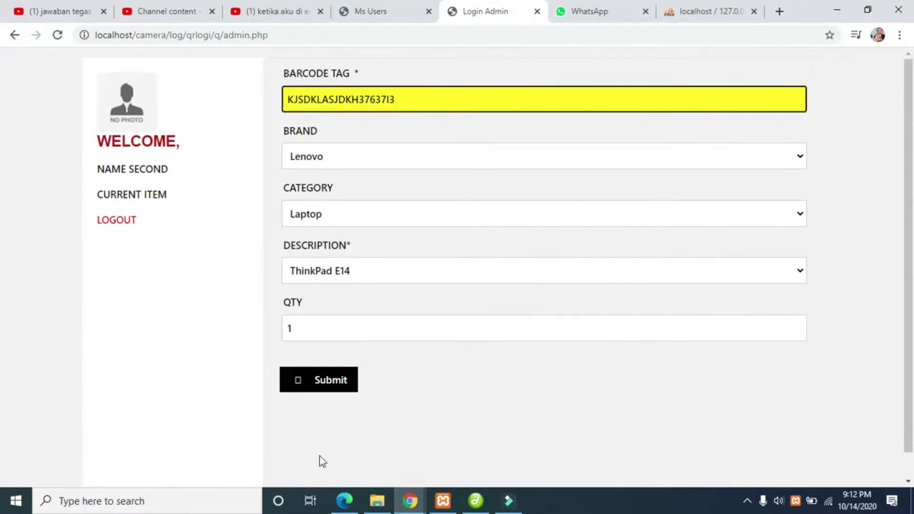
left_click(319, 387)
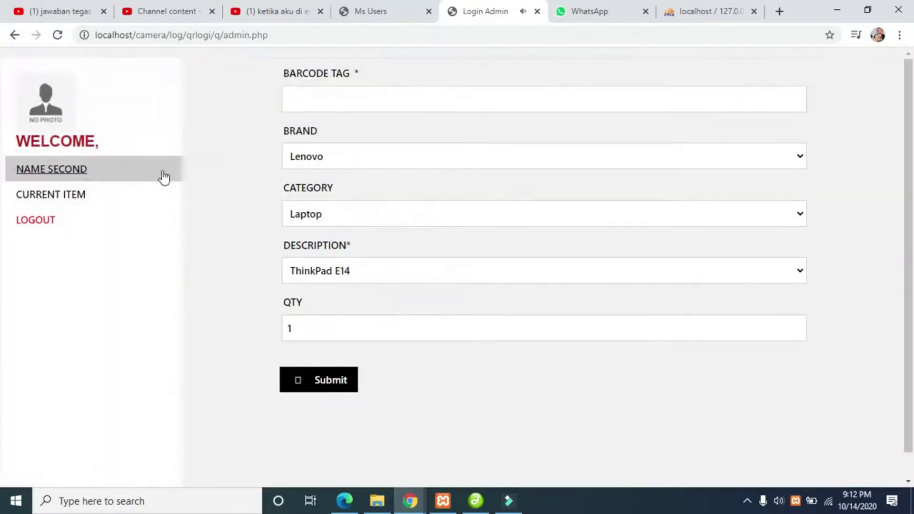
left_click(151, 200)
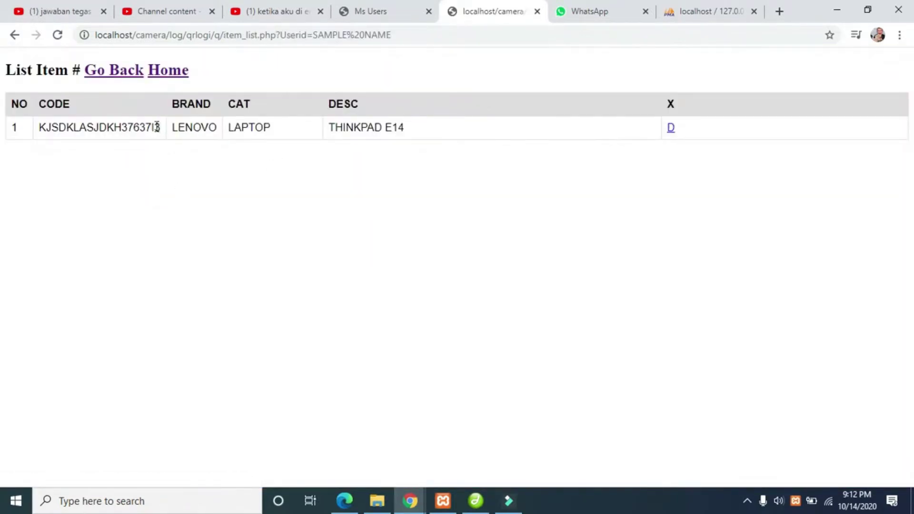
- Copy the first item's barcode, resubmit it as a duplicate, and check the item list
left_click_drag(157, 127, 40, 129)
key("ctrl+c")
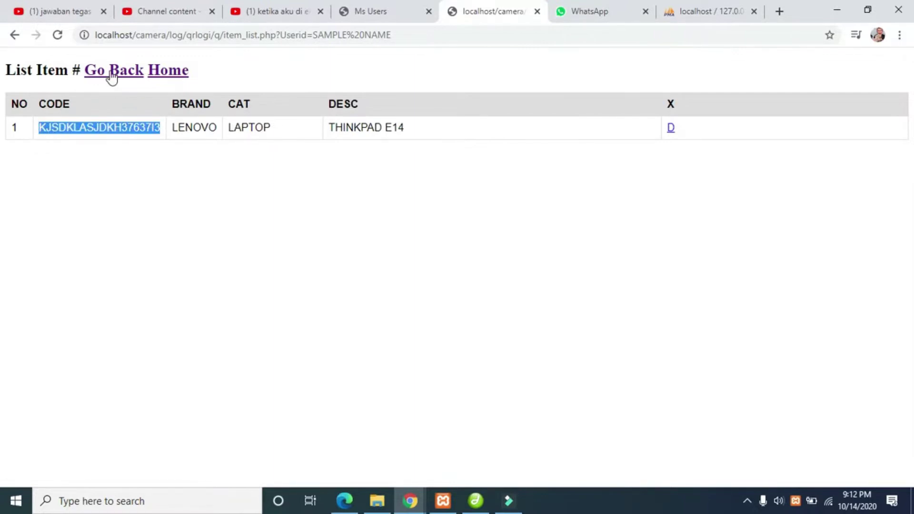
left_click(111, 76)
left_click(393, 101)
key("ctrl+v")
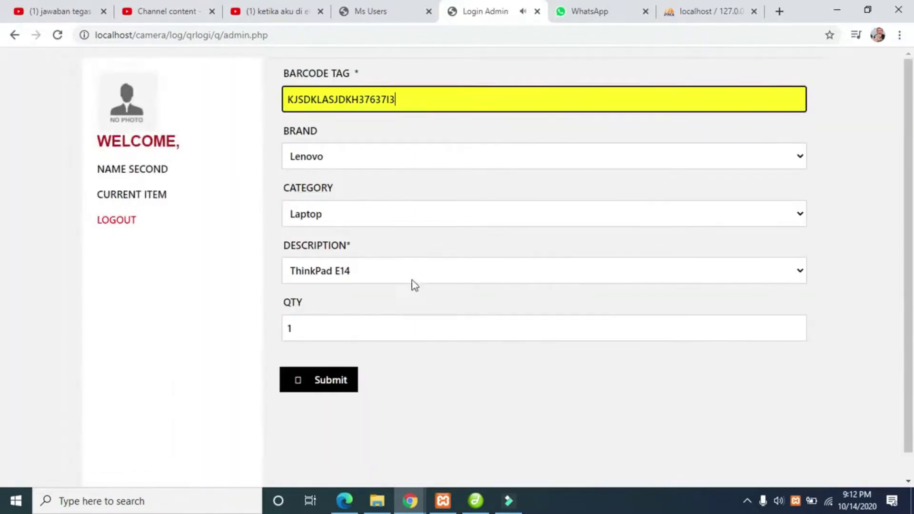
left_click(323, 378)
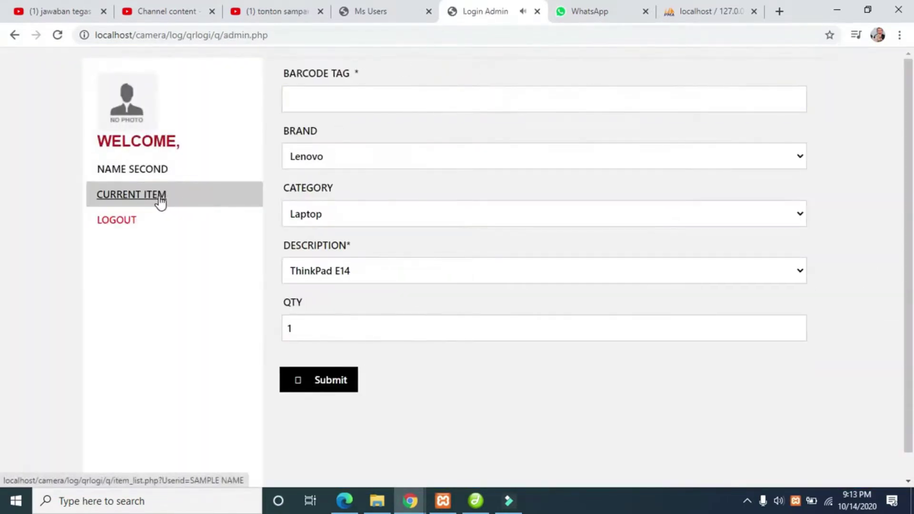
left_click(160, 203)
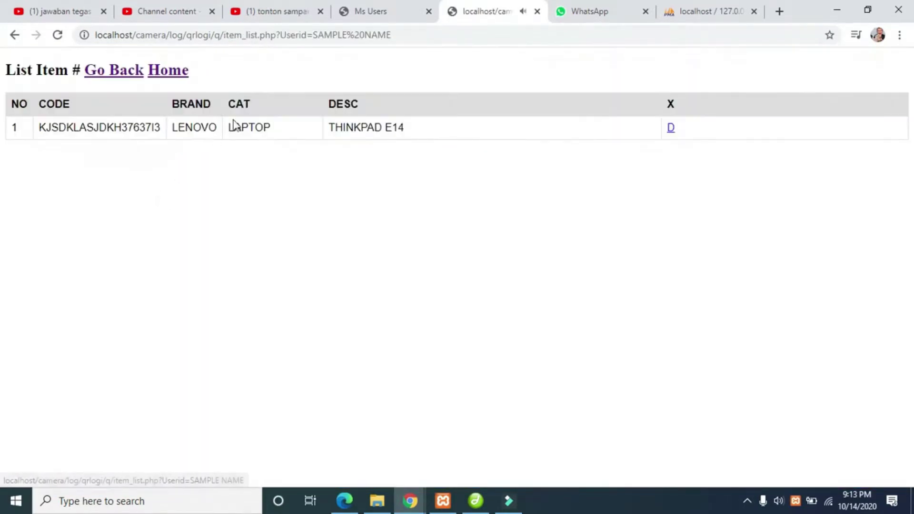
left_click(127, 68)
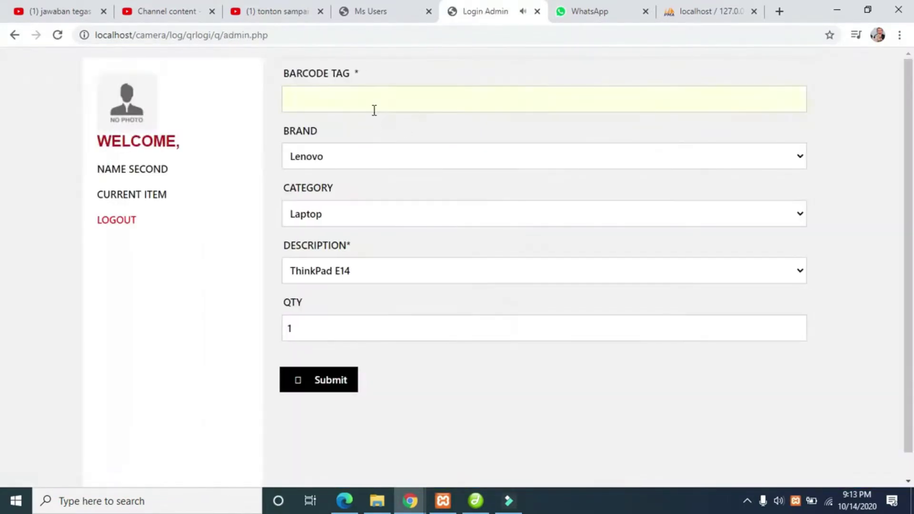
- Submit barcode 123456 twice to test duplicate rejection, then check the list and go back
left_click(375, 110)
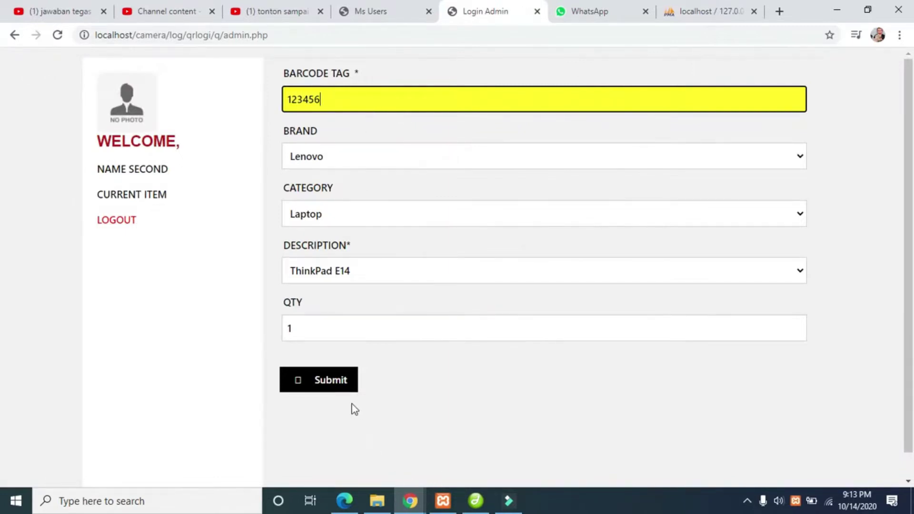
left_click(317, 379)
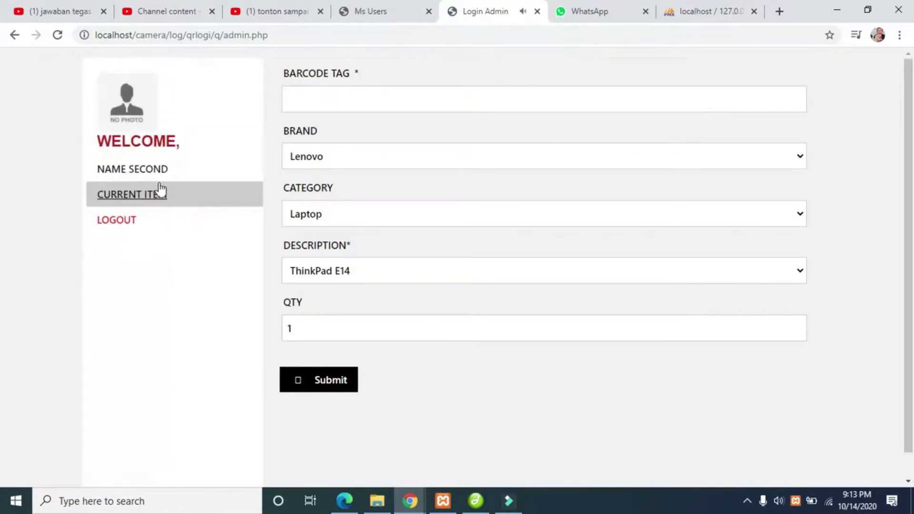
left_click(322, 91)
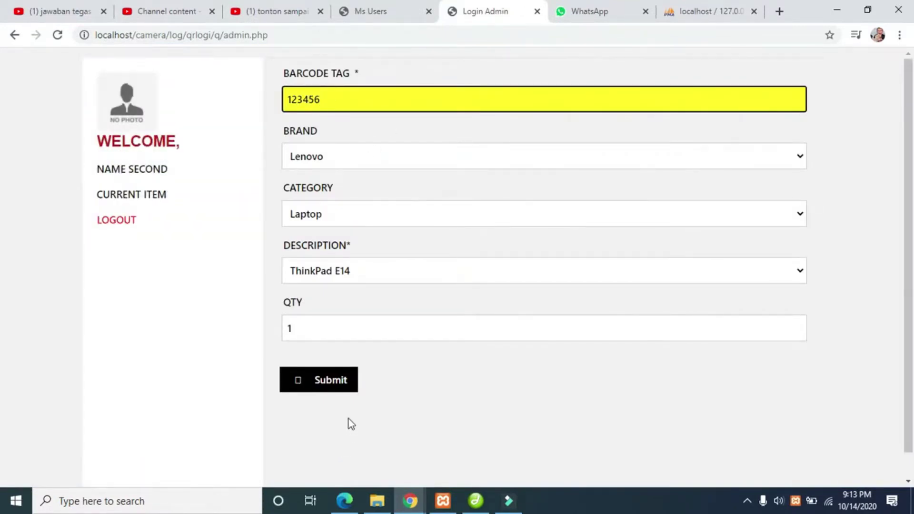
key("Return")
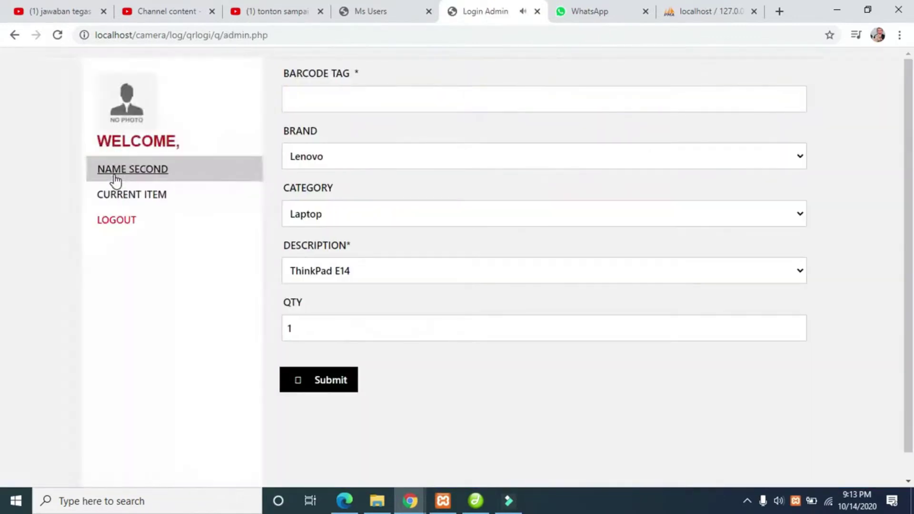
left_click(117, 202)
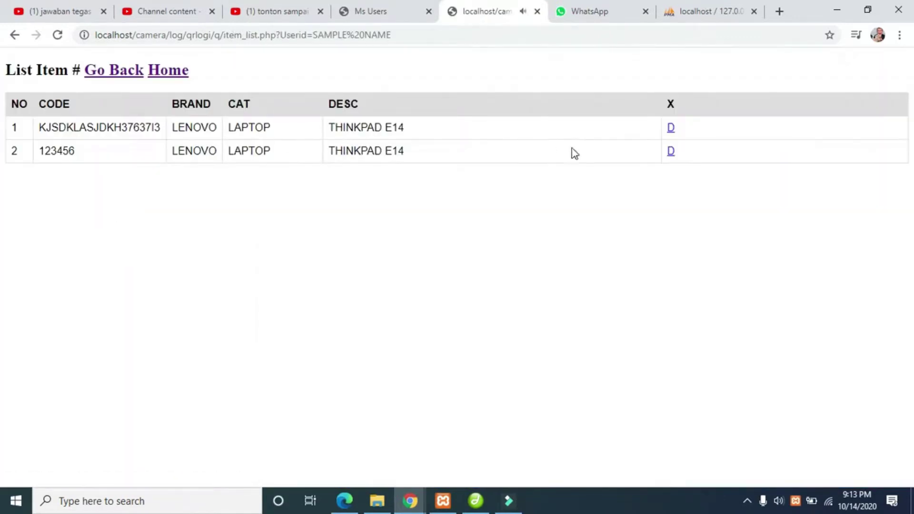
left_click(103, 73)
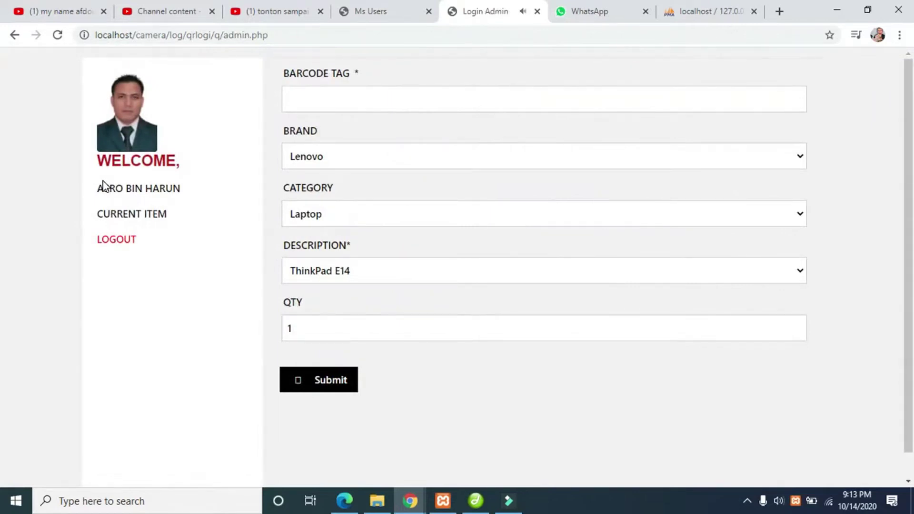
- Focus the Barcode Tag field as the new user, then switch to the phpMyAdmin tab
left_click(330, 100)
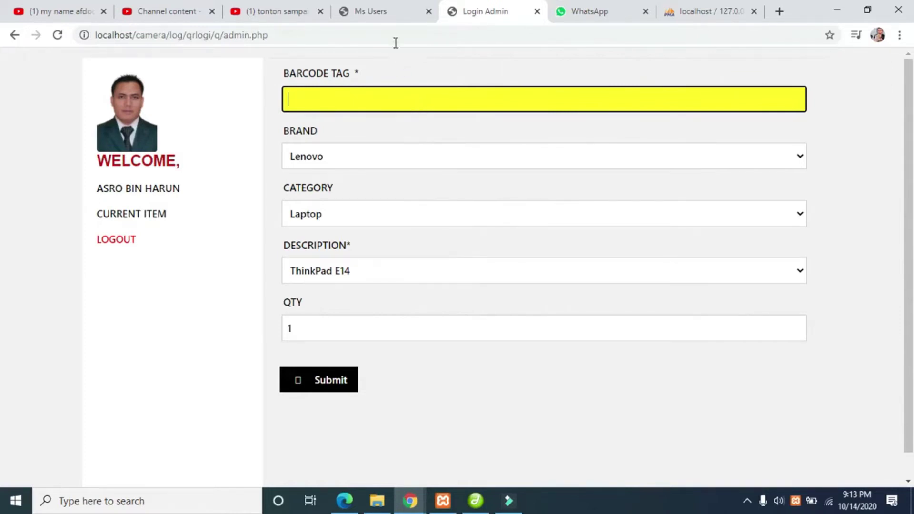
left_click(712, 11)
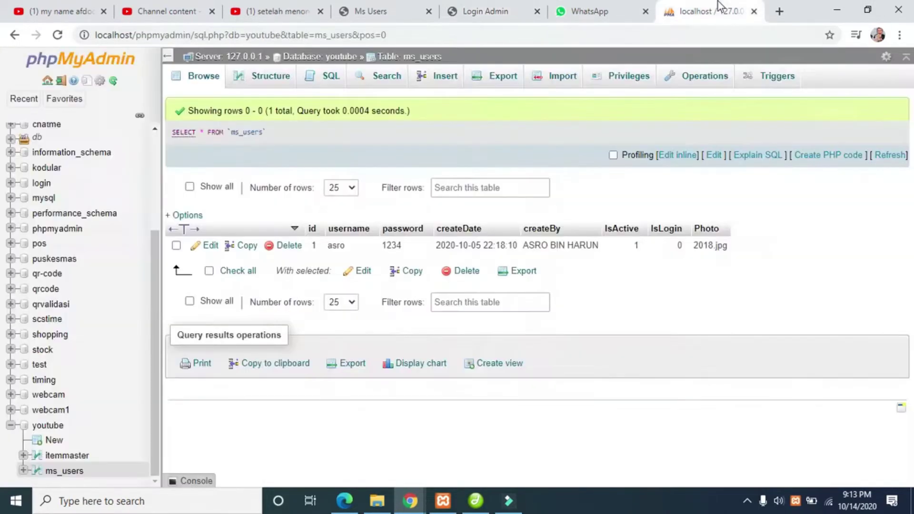
- Open the youtube database's ms_users table and set row 18's Photo to 1.jpg
left_click(330, 62)
left_click(282, 197)
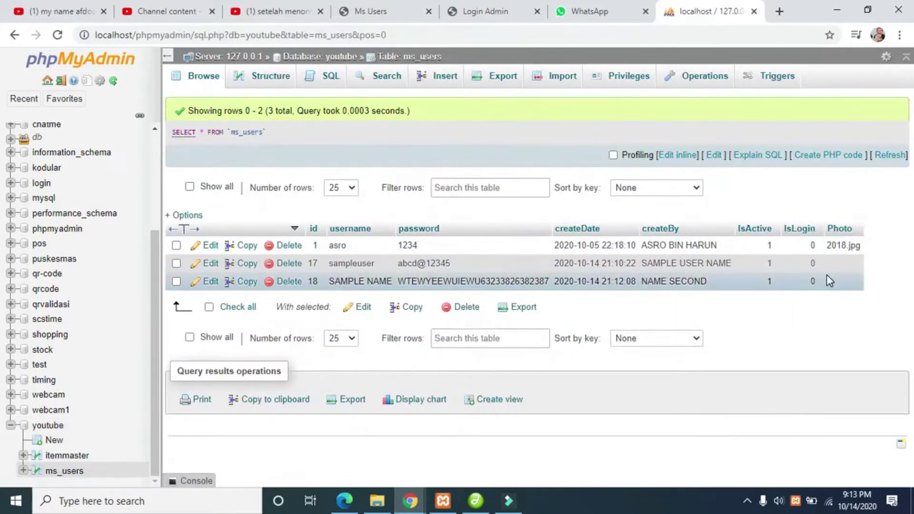
double_click(842, 281)
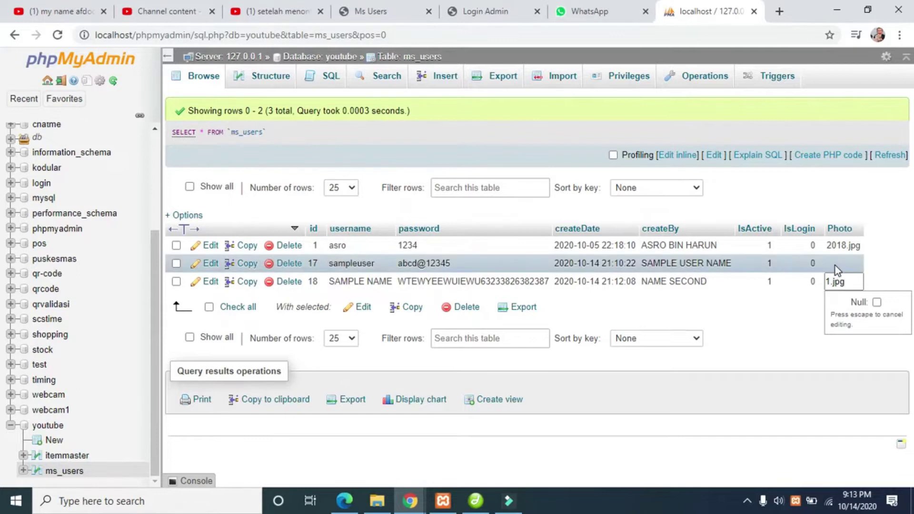
left_click(836, 265)
- Set row 17's Photo to 2.jpg, correcting the mistyped 2.pg
double_click(838, 314)
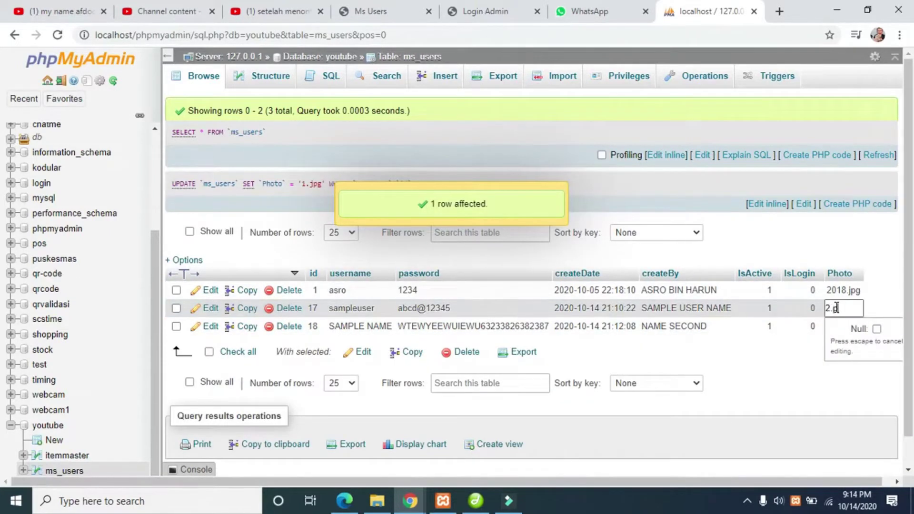
left_click(796, 365)
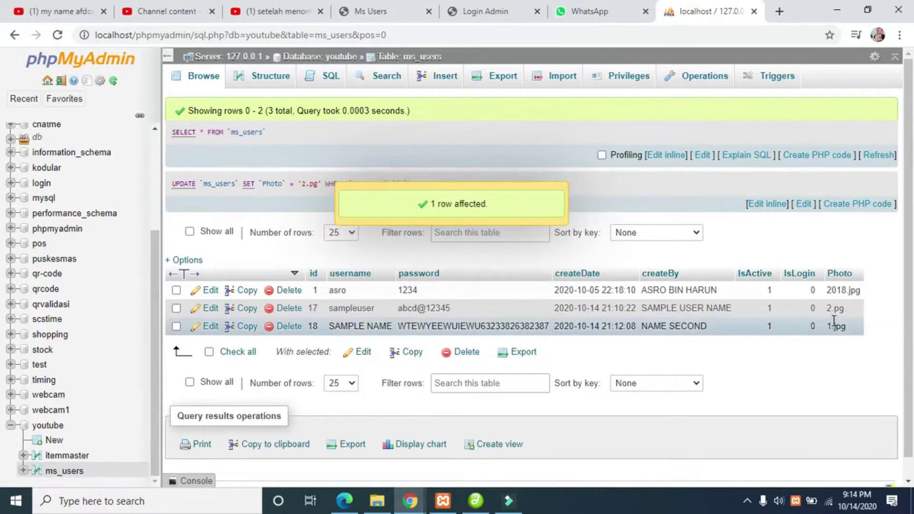
double_click(838, 309)
left_click(833, 308)
type("j")
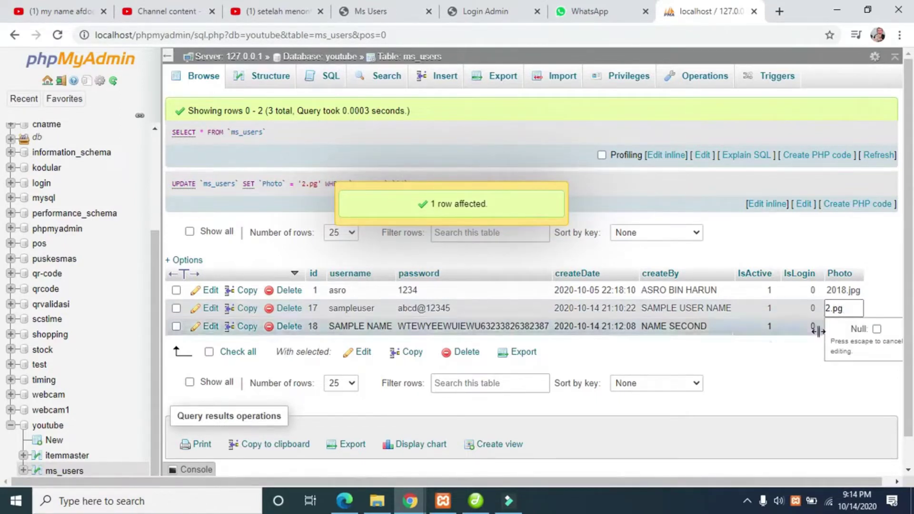
left_click(782, 359)
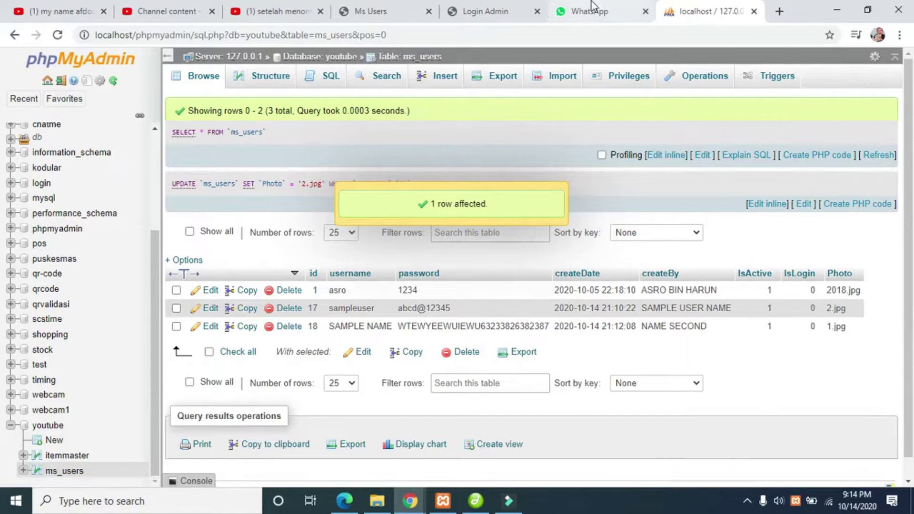
- Search Google Images for 'profile lucu' in a new tab
left_click(780, 12)
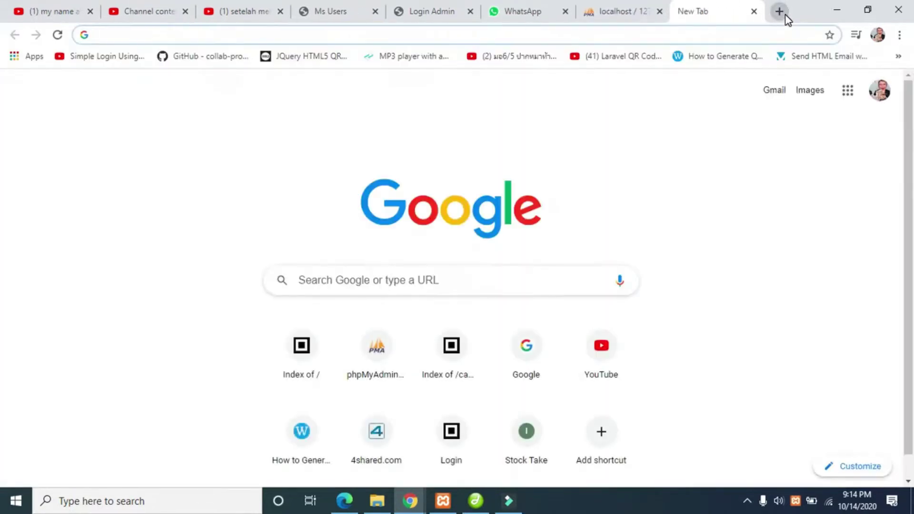
type("profile lucu")
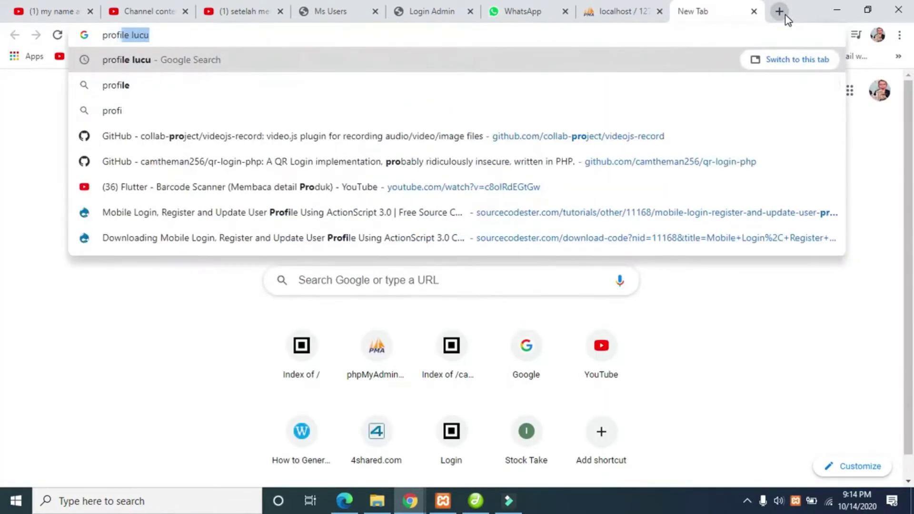
key("Return")
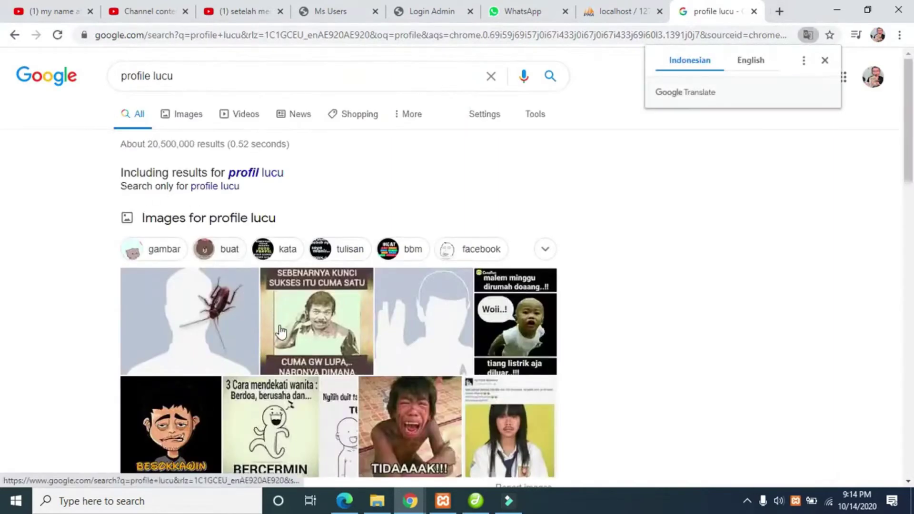
scroll(310, 265, "down", 2)
- Save the Sebenarnya kunci meme image into the q folder as 1.jpg
left_click(310, 264)
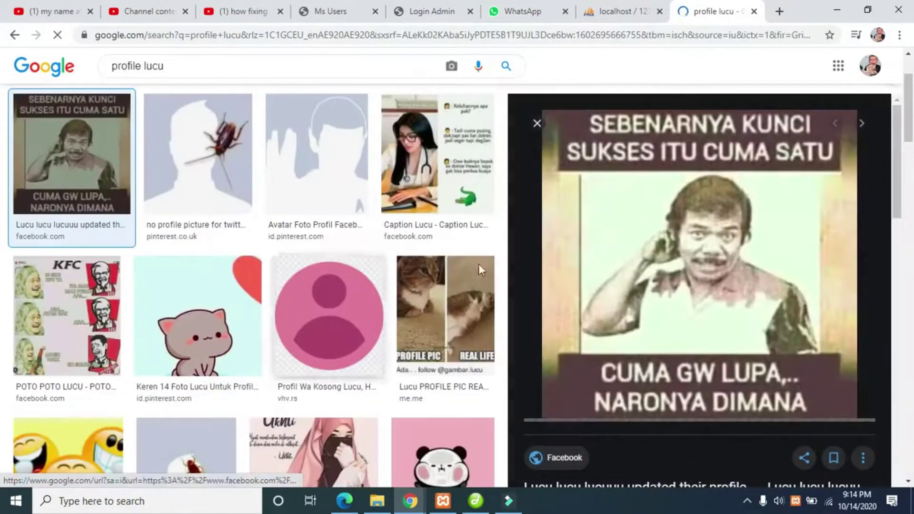
right_click(700, 235)
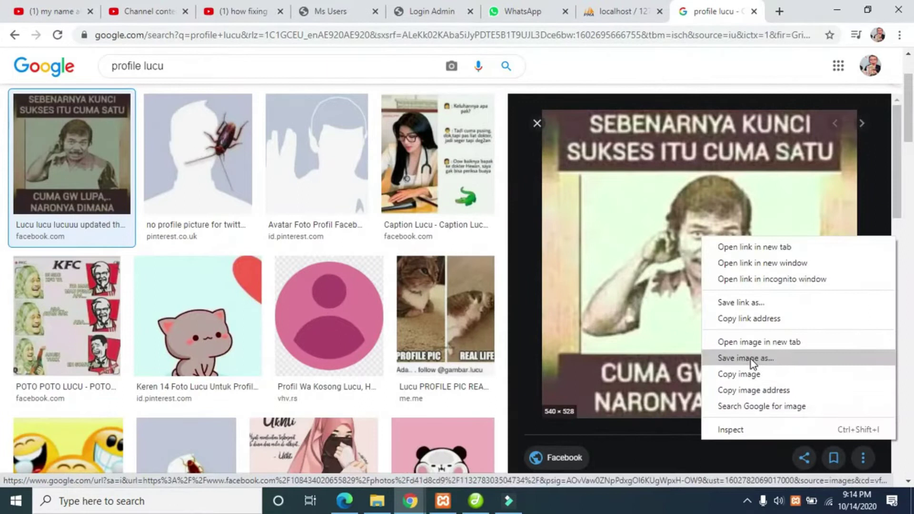
left_click(744, 358)
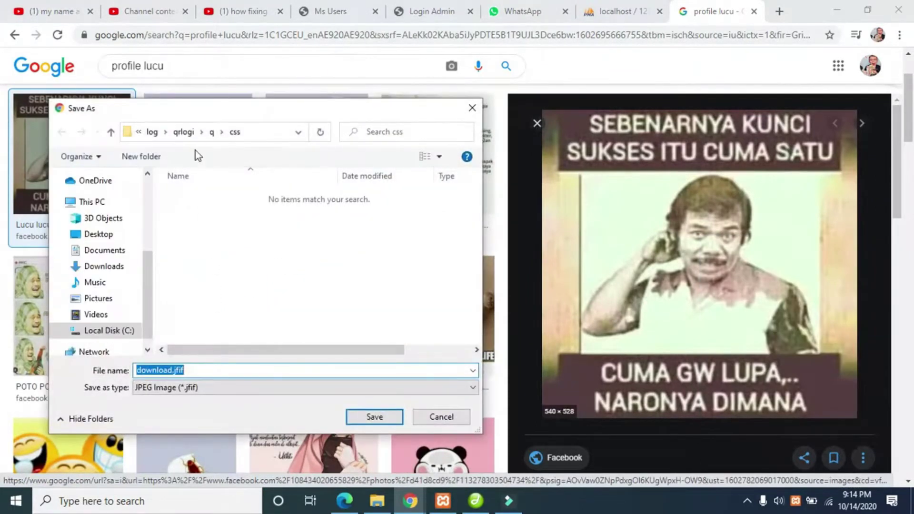
left_click(211, 134)
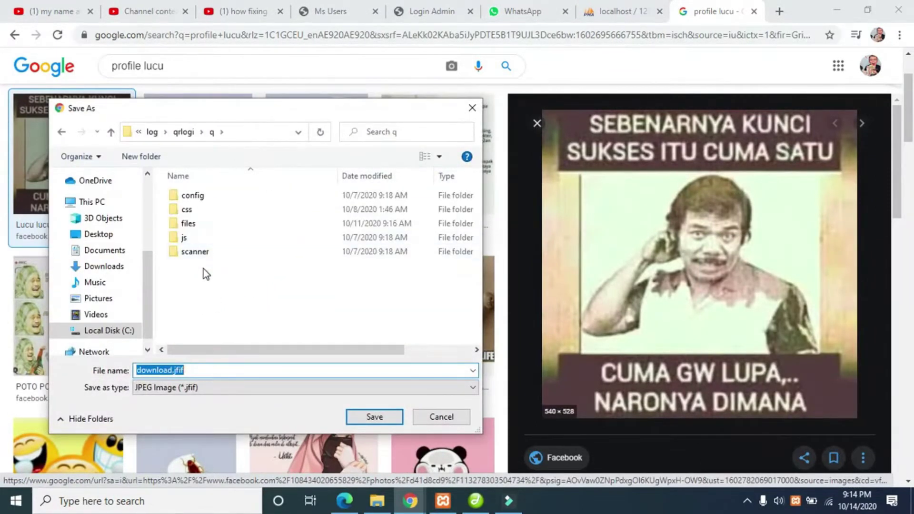
double_click(185, 223)
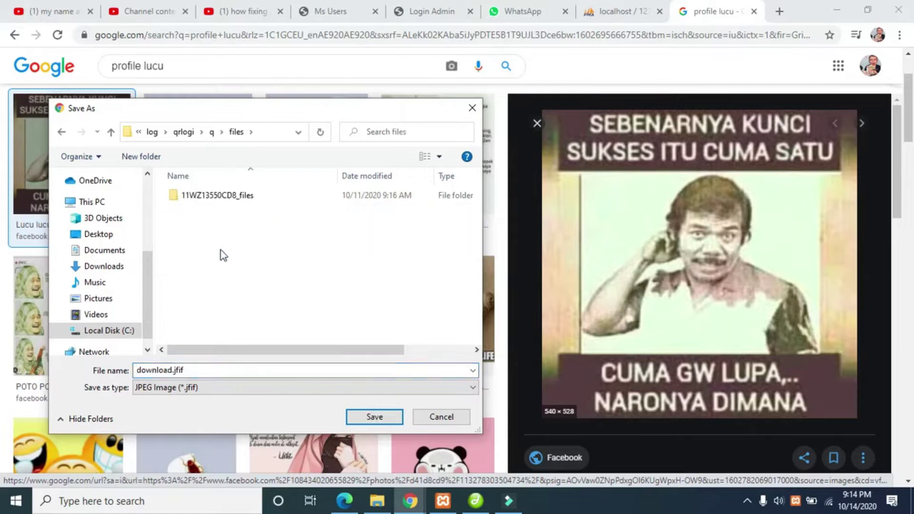
left_click(202, 390)
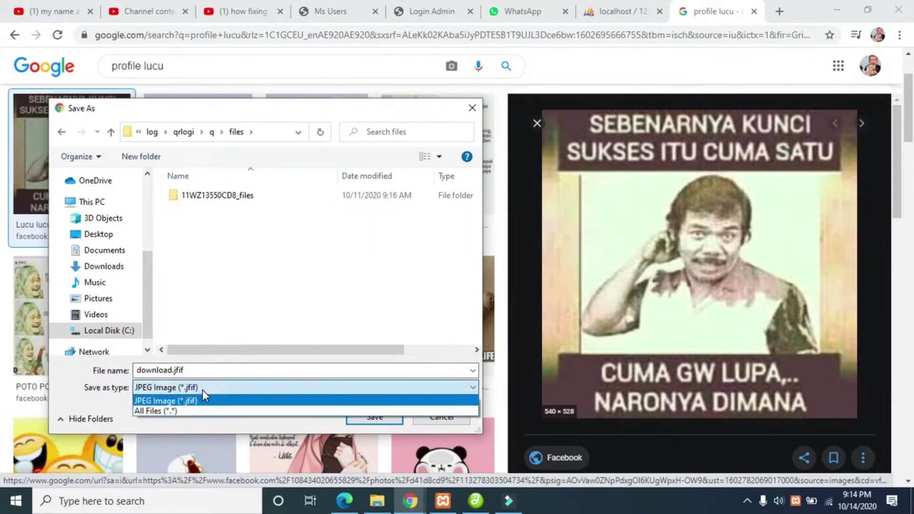
left_click(202, 390)
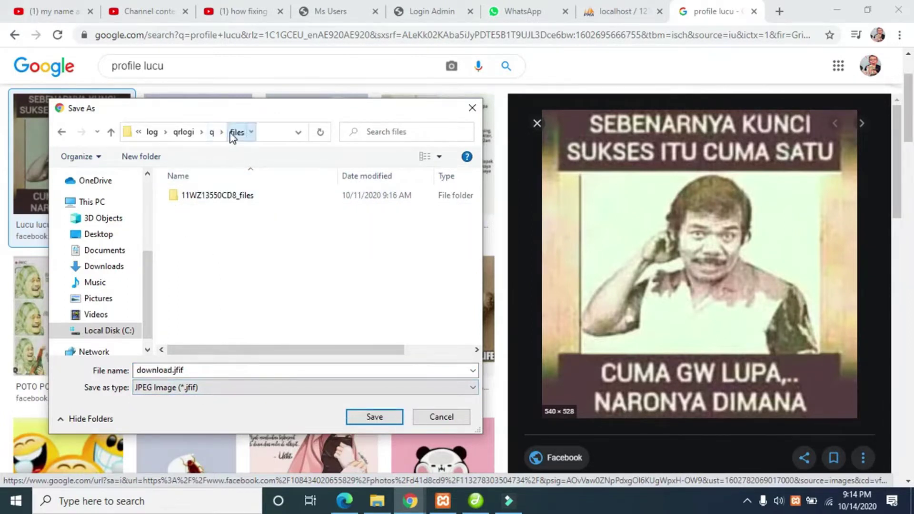
left_click(215, 136)
double_click(197, 370)
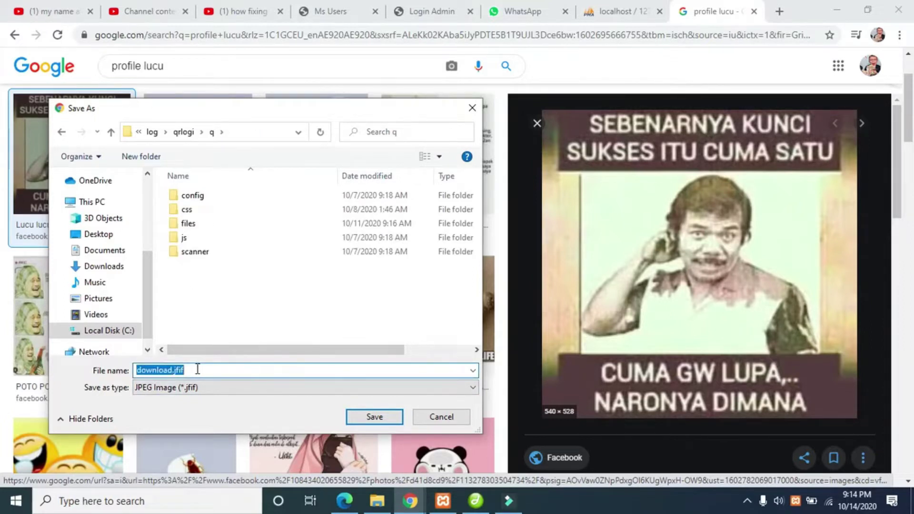
type("1.jp")
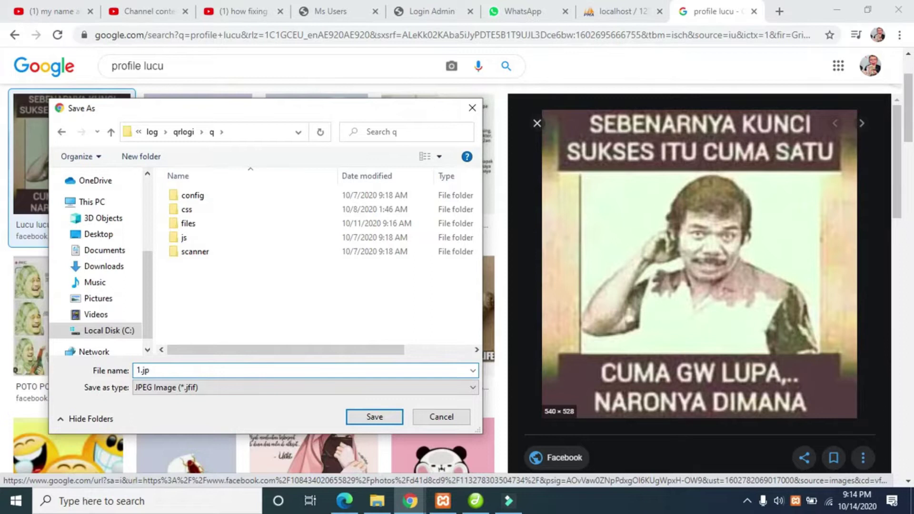
type("g")
key("Return")
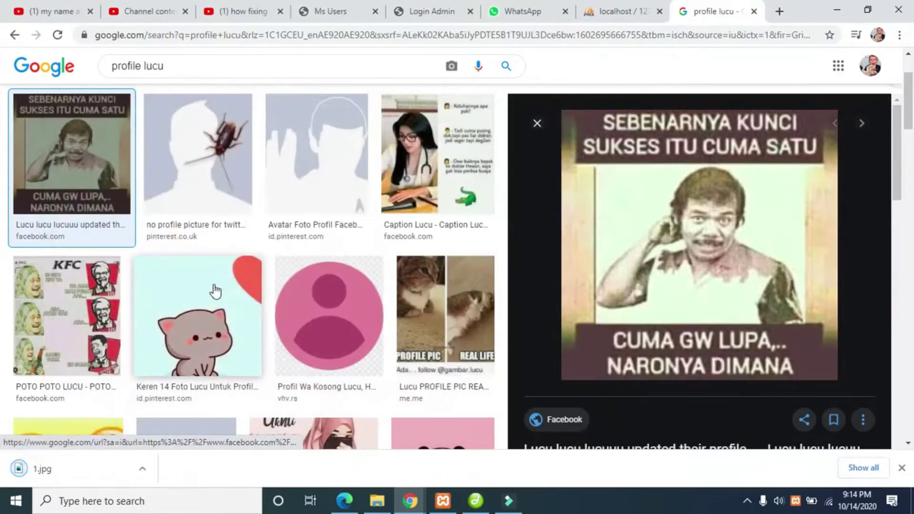
- Save the cartoon man profile image as 2.jpg
scroll(387, 266, "down", 6)
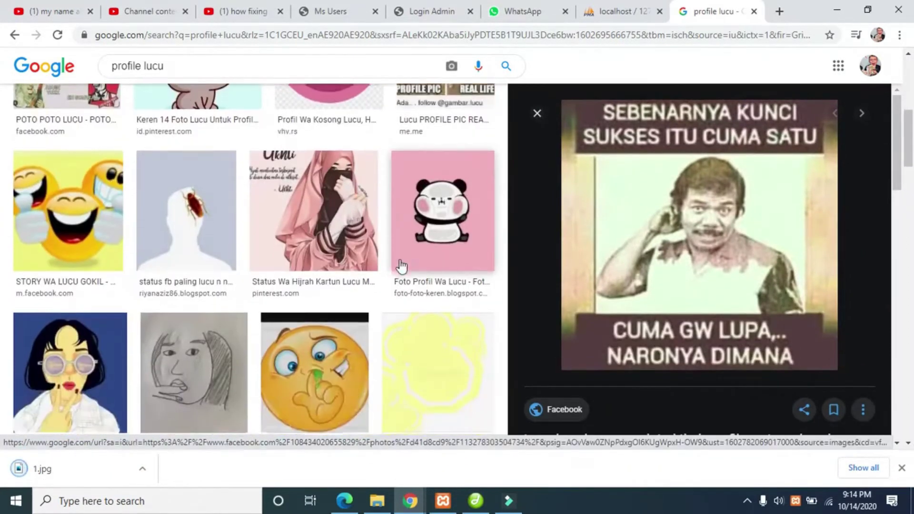
scroll(180, 266, "down", 4)
scroll(179, 265, "down", 4)
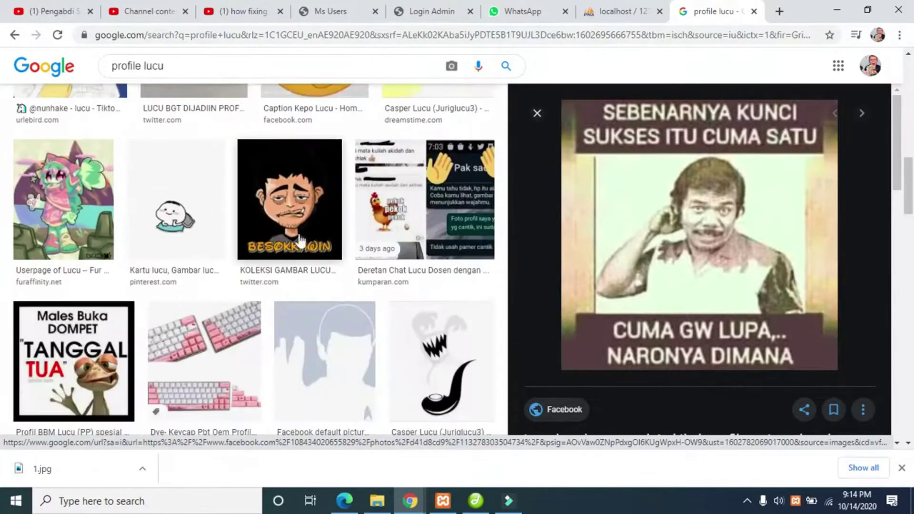
left_click(305, 233)
right_click(702, 264)
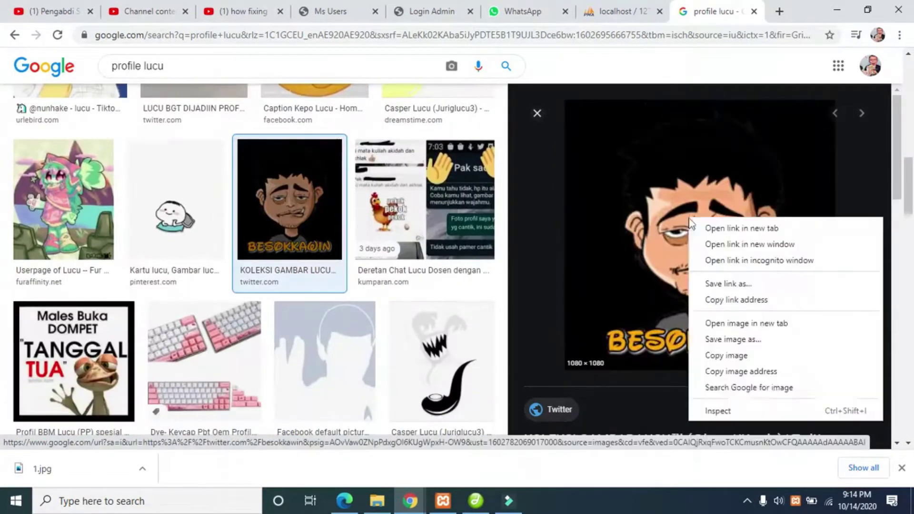
left_click(746, 333)
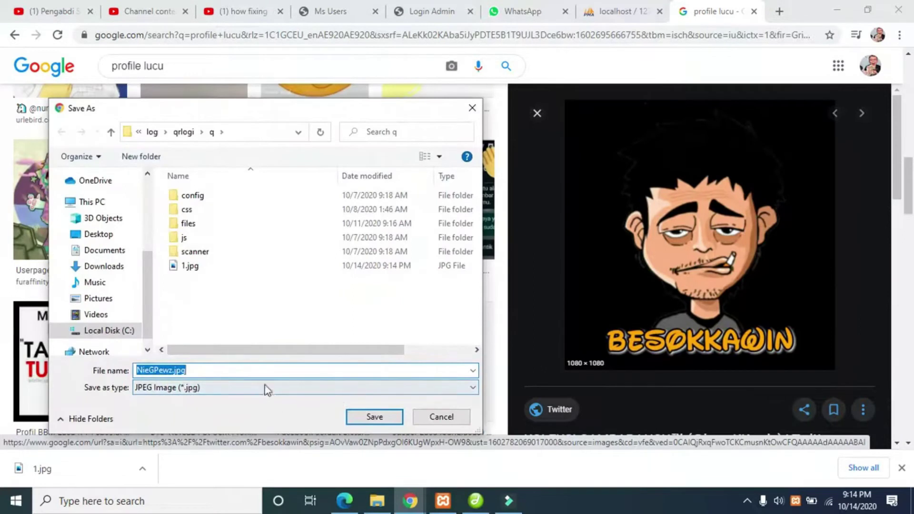
type("2")
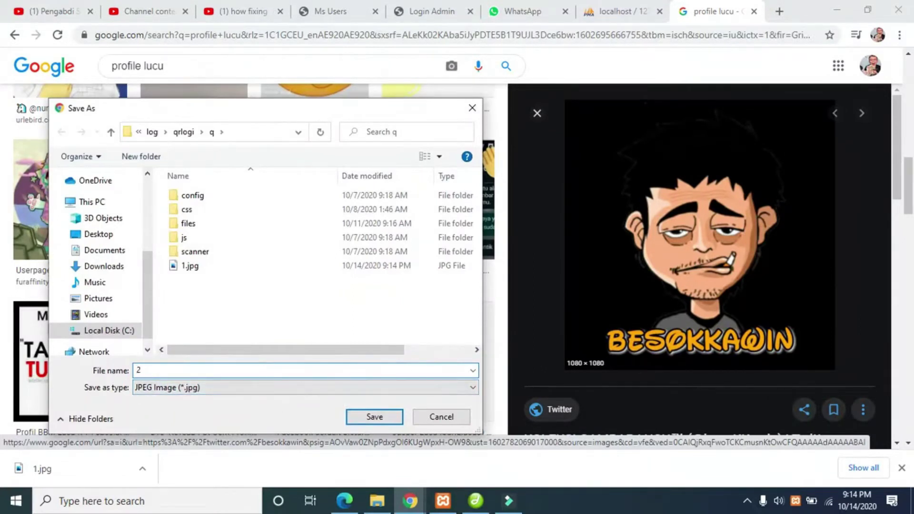
type(".jpg")
key("Return")
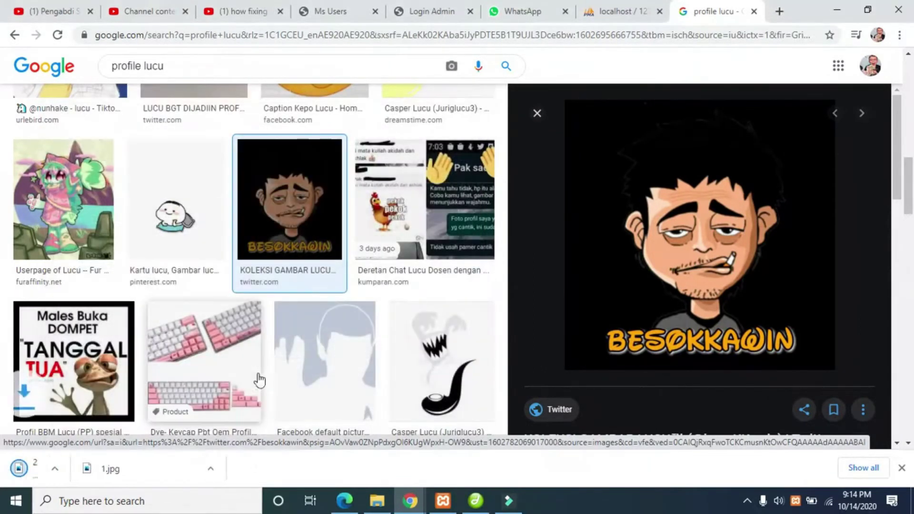
- Back on the admin page, submit an item with barcode 1234 and check the item list
left_click(448, 7)
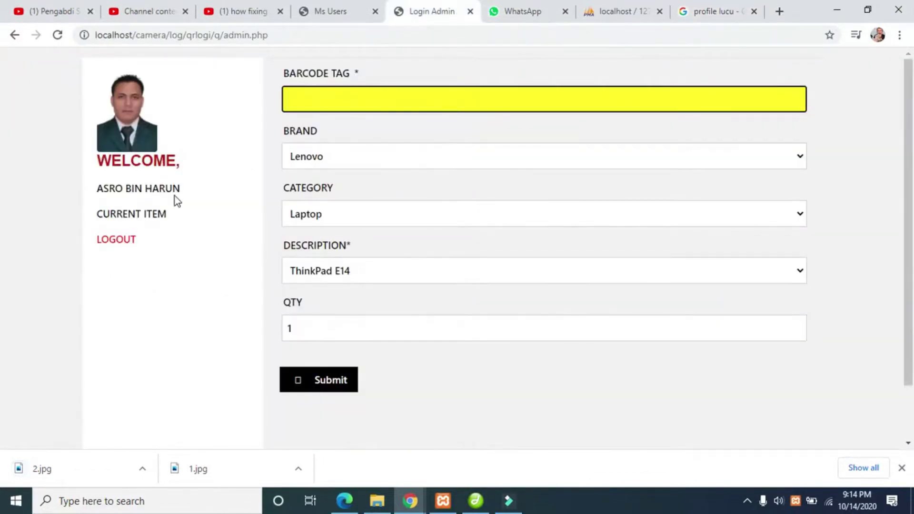
left_click(143, 217)
left_click(120, 75)
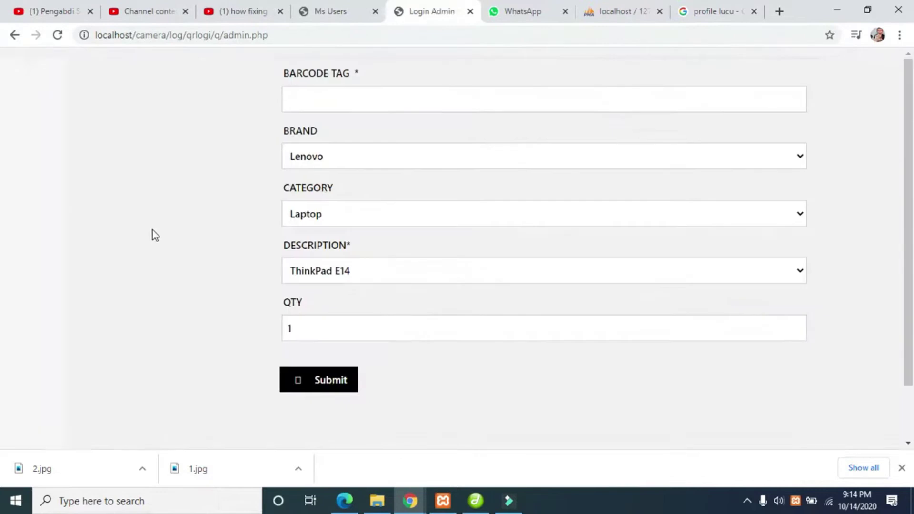
left_click(340, 106)
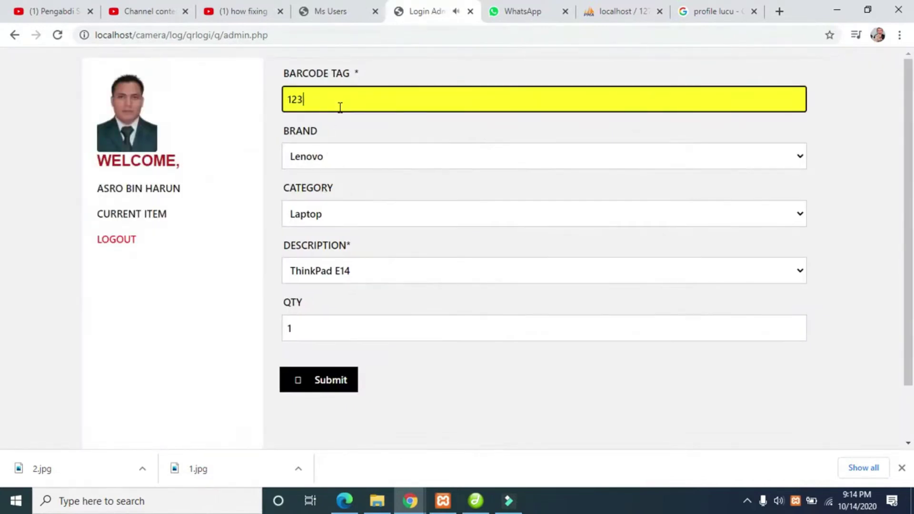
type("1234")
left_click(336, 383)
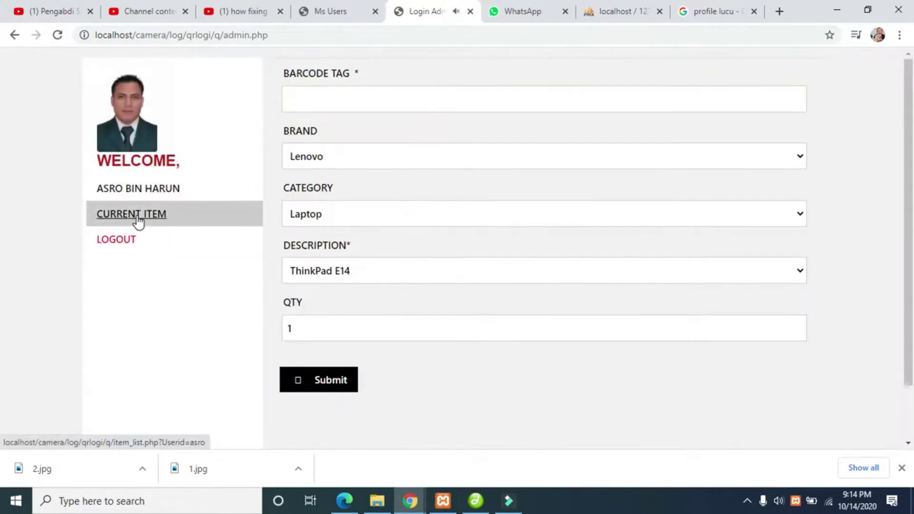
left_click(138, 220)
left_click(130, 75)
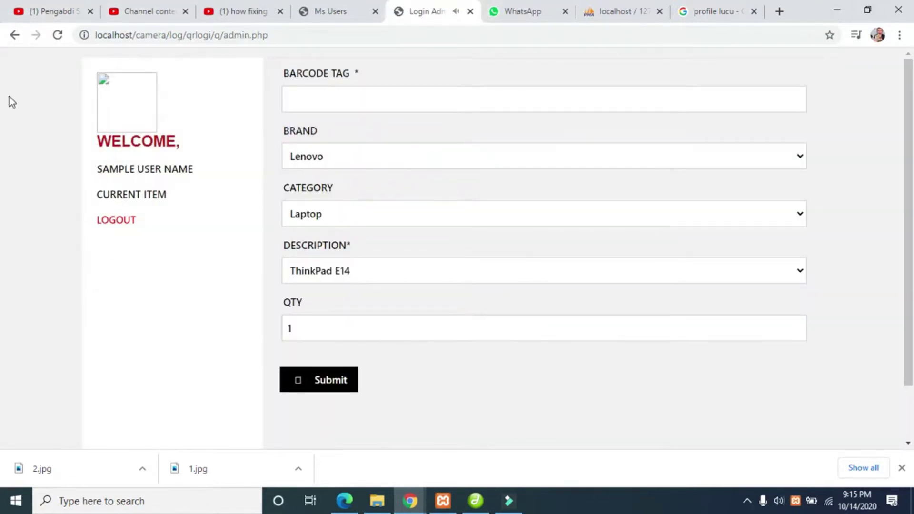
- Open the broken profile photo in a new tab, then close the page-not-found tab
right_click(105, 95)
left_click(157, 121)
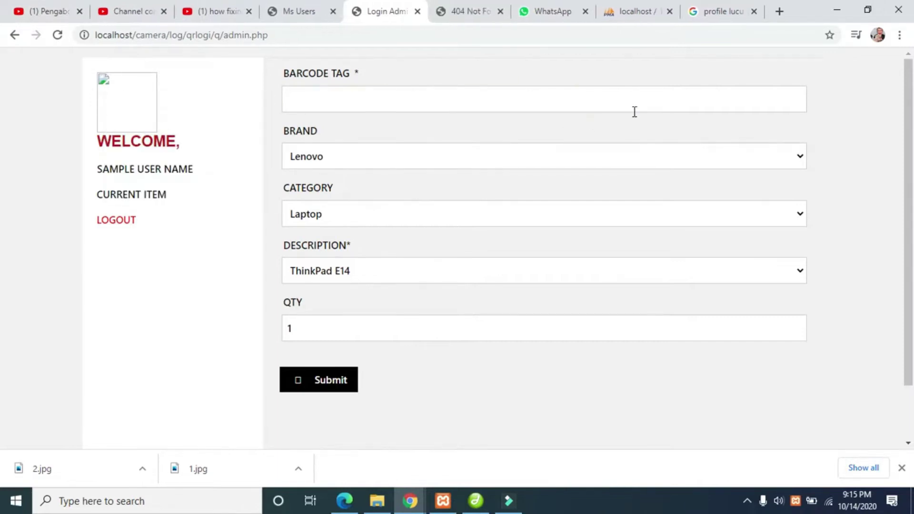
left_click(469, 12)
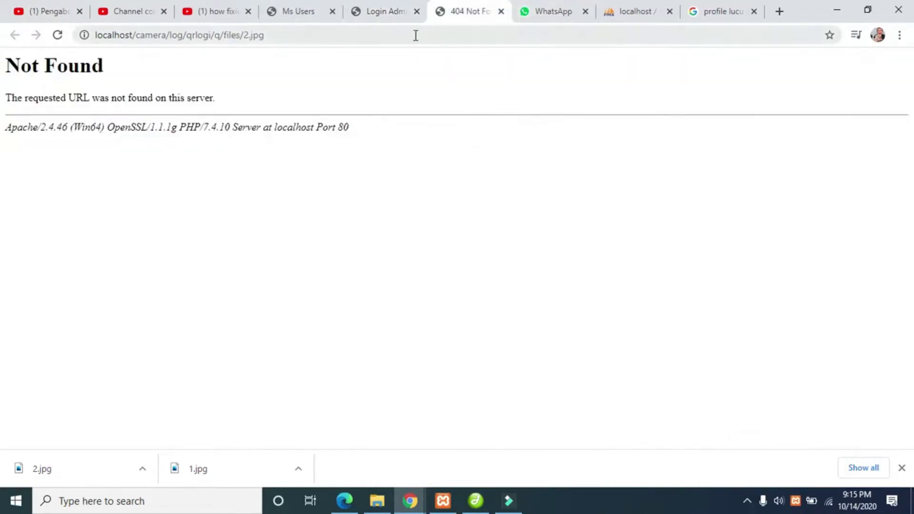
left_click(502, 11)
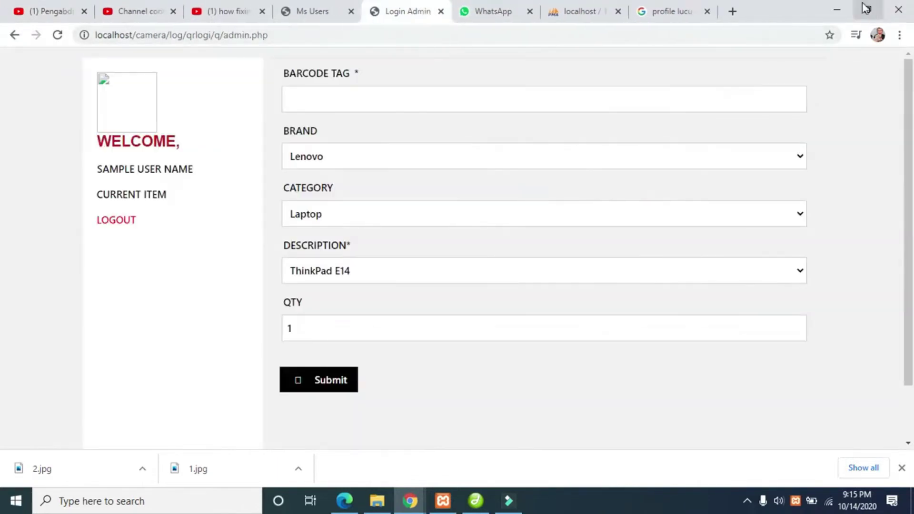
- Minimize Chrome and Dreamweaver, then drag 1.jpg and 2.jpg from q onto the files folder
left_click(837, 9)
left_click(837, 7)
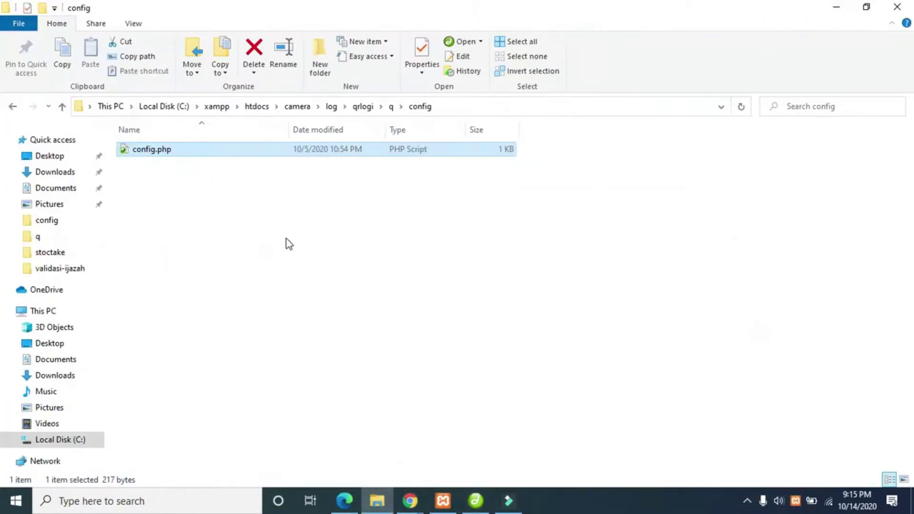
left_click(393, 106)
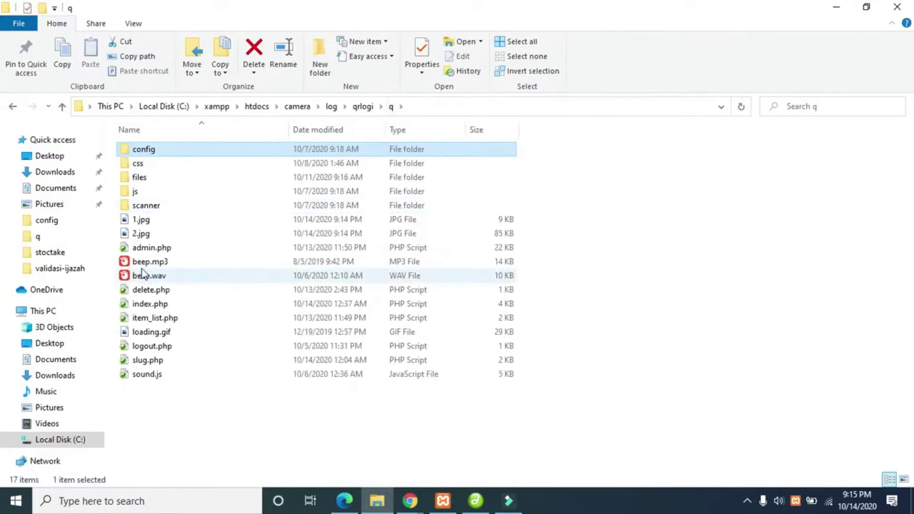
left_click(142, 220, "ctrl")
left_click_drag(142, 220, 168, 179)
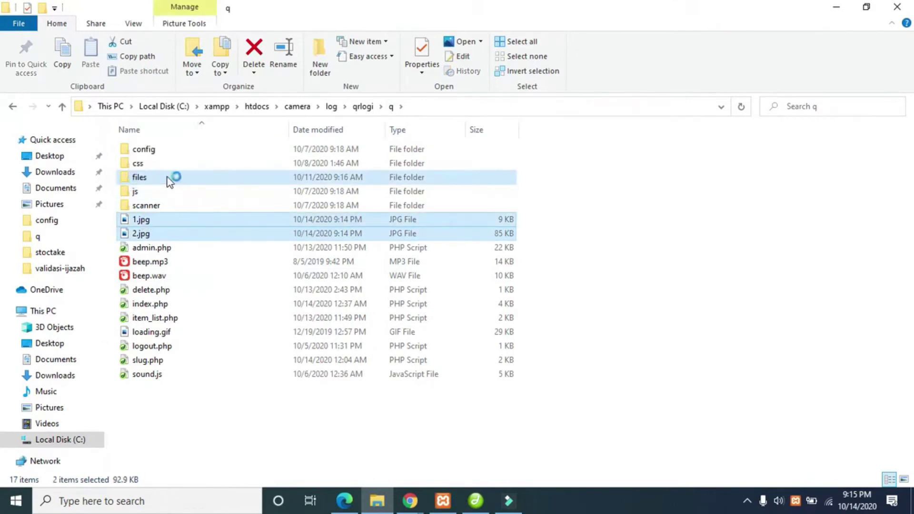
left_click(852, 6)
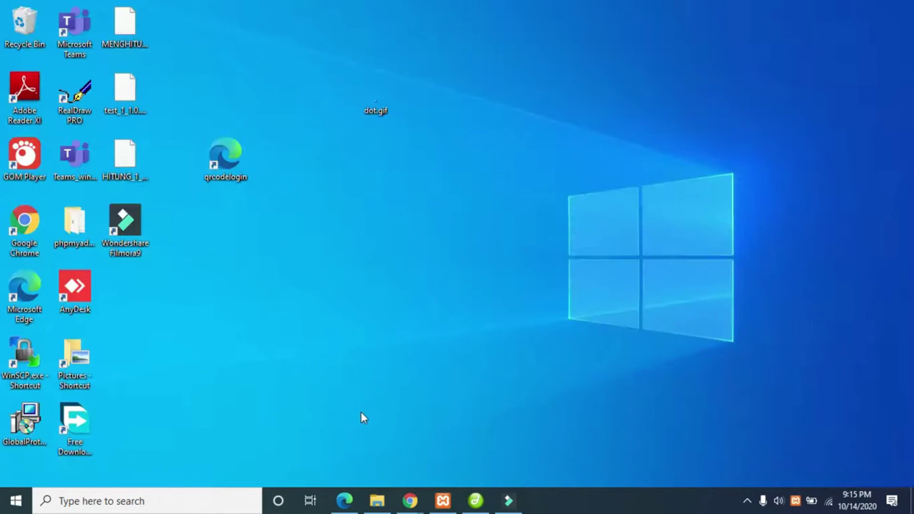
- Bring the Login Admin window forward and reload it so the profile photo shows
mouse_move(408, 500)
left_click(387, 439)
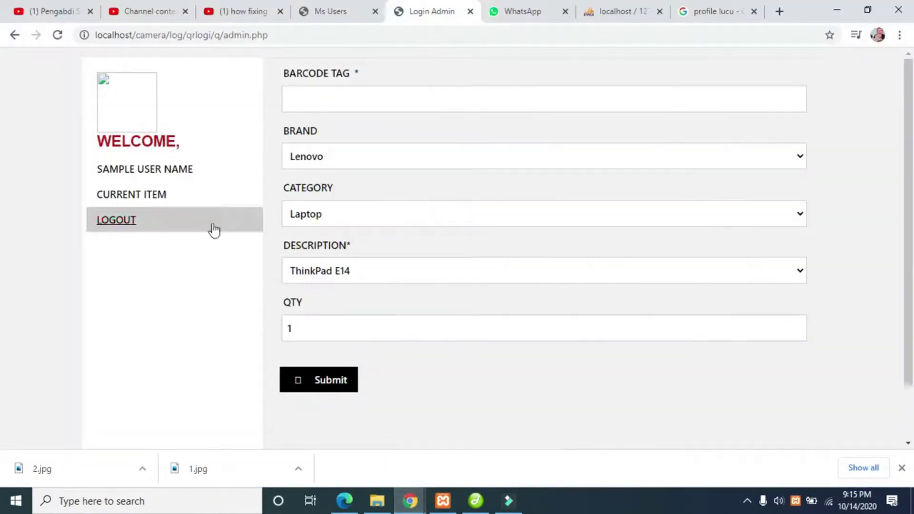
left_click(58, 35)
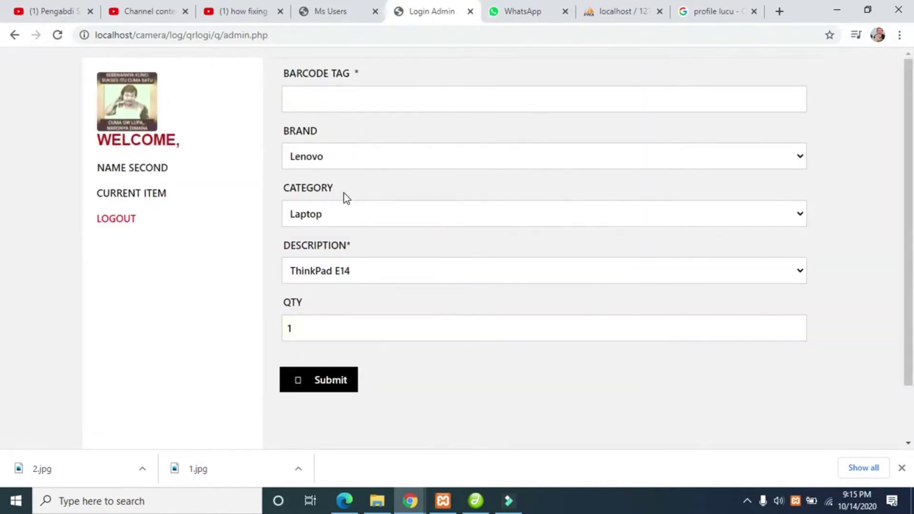
- Submit a Lenovo laptop with barcode ffassagdjgas, then open DevTools via Inspect
left_click(369, 106)
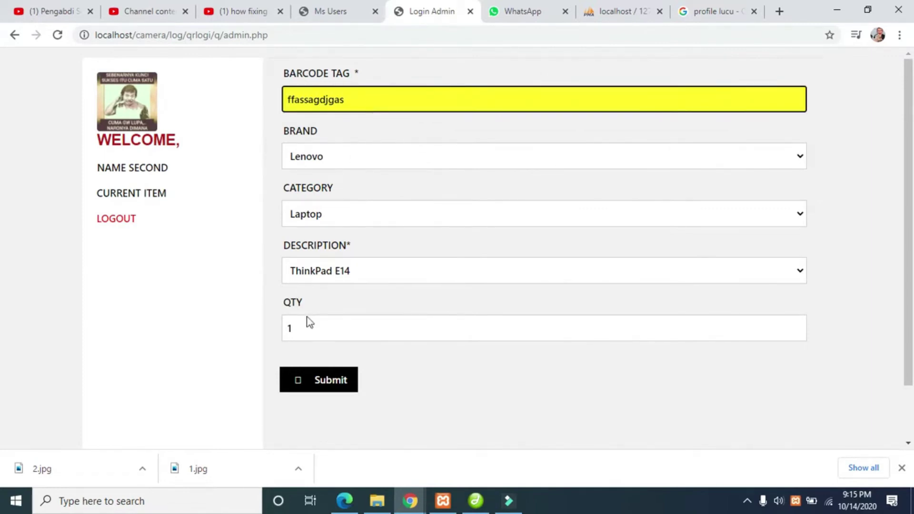
left_click(303, 378)
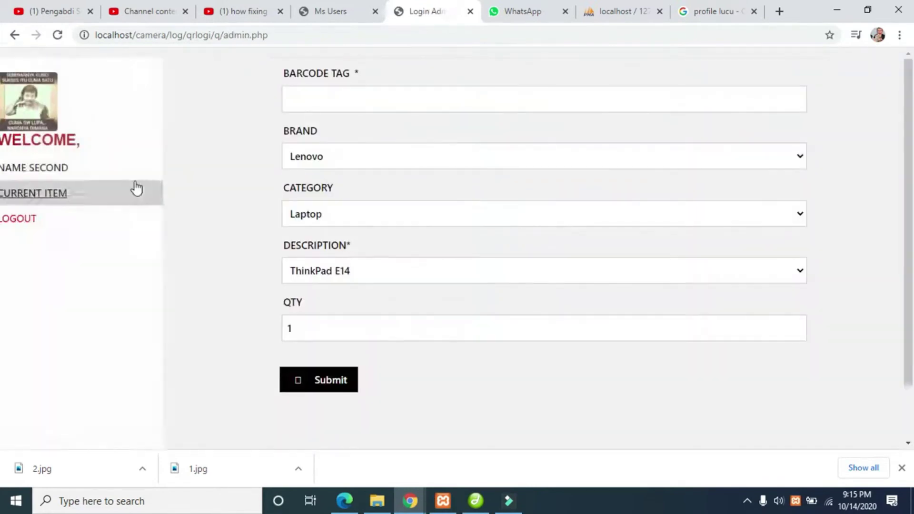
right_click(38, 136)
left_click(74, 290)
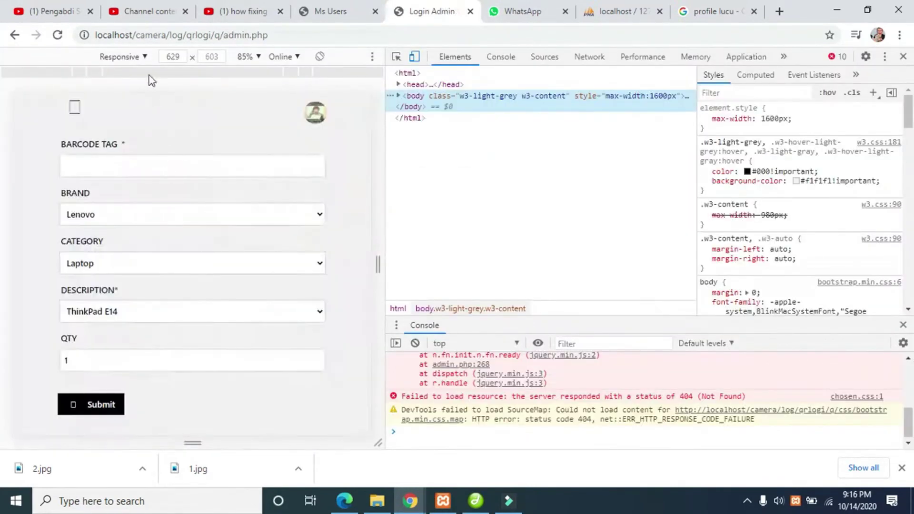
- Emulate a Moto G4, then switch the device emulation to Galaxy S5
left_click(128, 57)
left_click(138, 98)
scroll(191, 186, "down", 2)
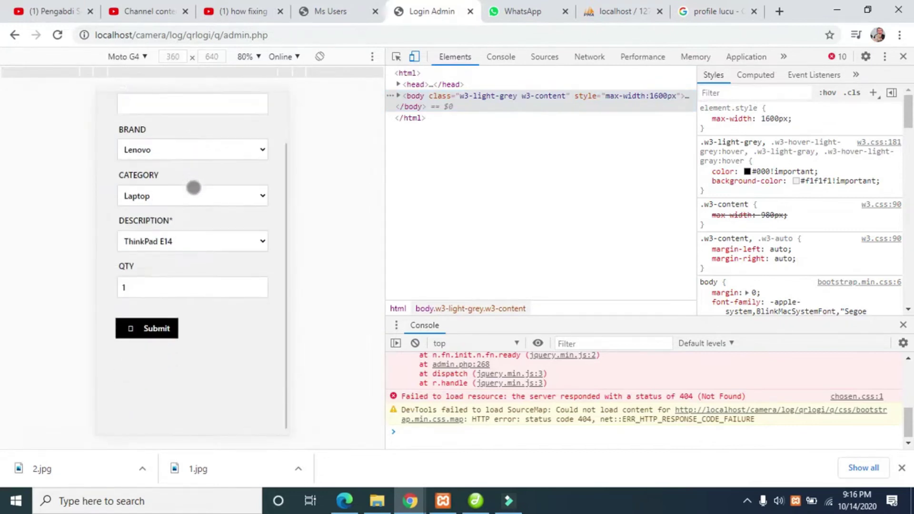
scroll(181, 154, "up", 2)
left_click(125, 56)
left_click(136, 118)
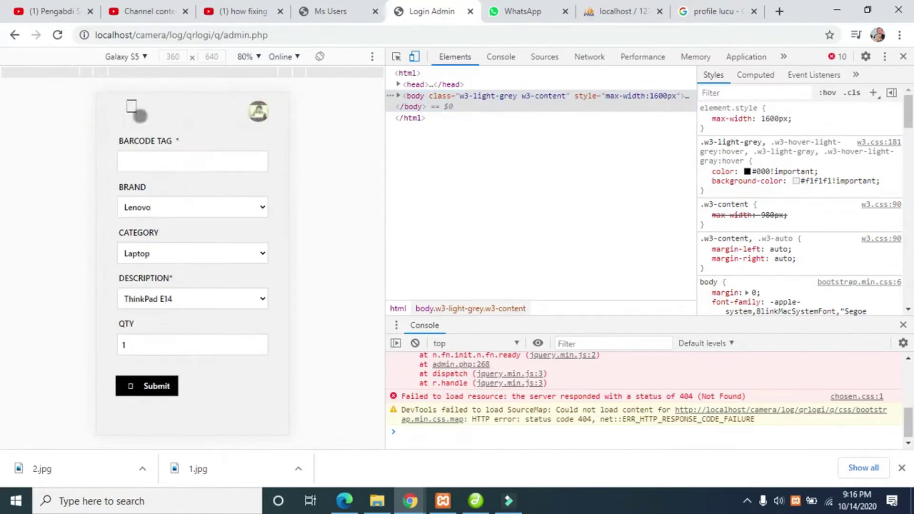
scroll(196, 215, "down", 1)
scroll(198, 186, "up", 1)
- Submit barcodes qwqewqe and 1234, then open CURRENT ITEM from the hamburger menu
left_click(189, 167)
type("qwqewqe")
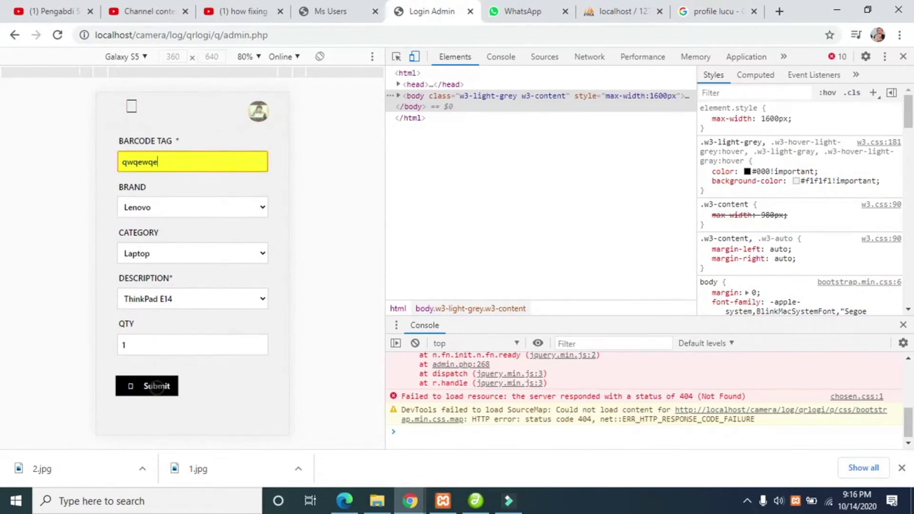
left_click(157, 386)
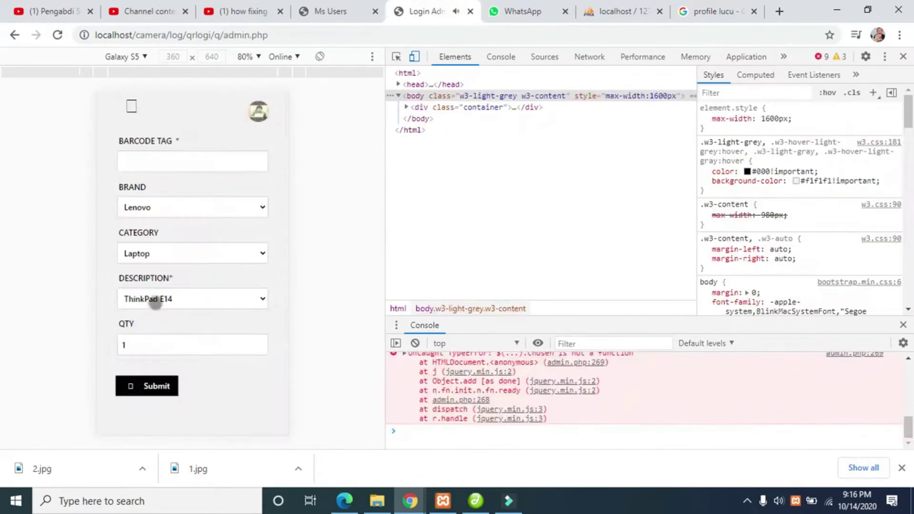
left_click(172, 161)
type("1")
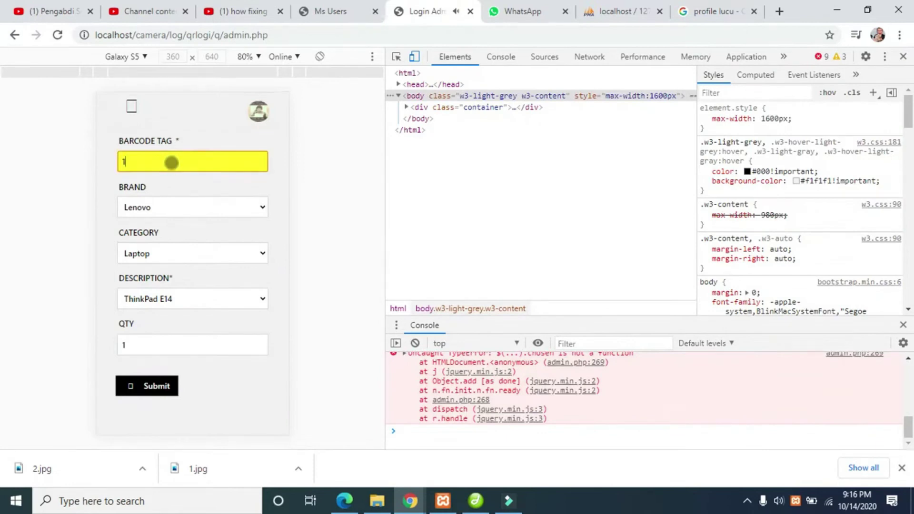
type("234")
left_click(166, 386)
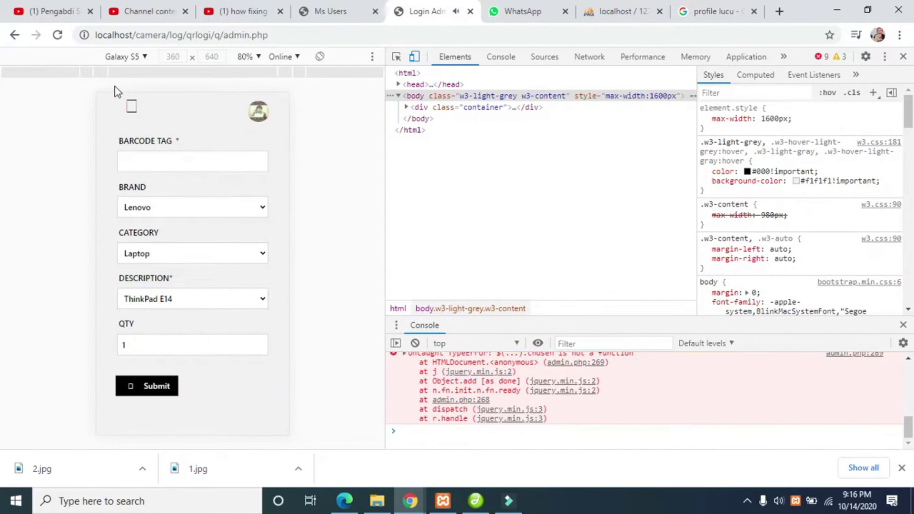
left_click(132, 106)
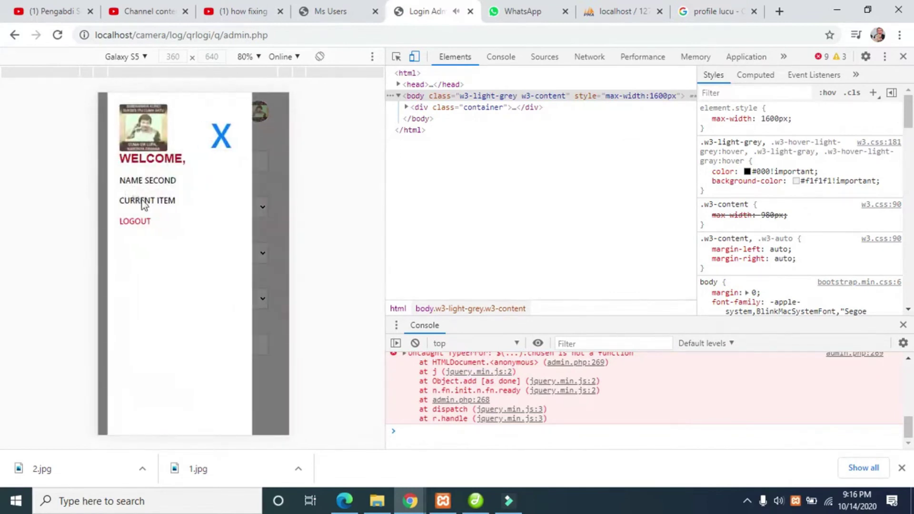
left_click(144, 202)
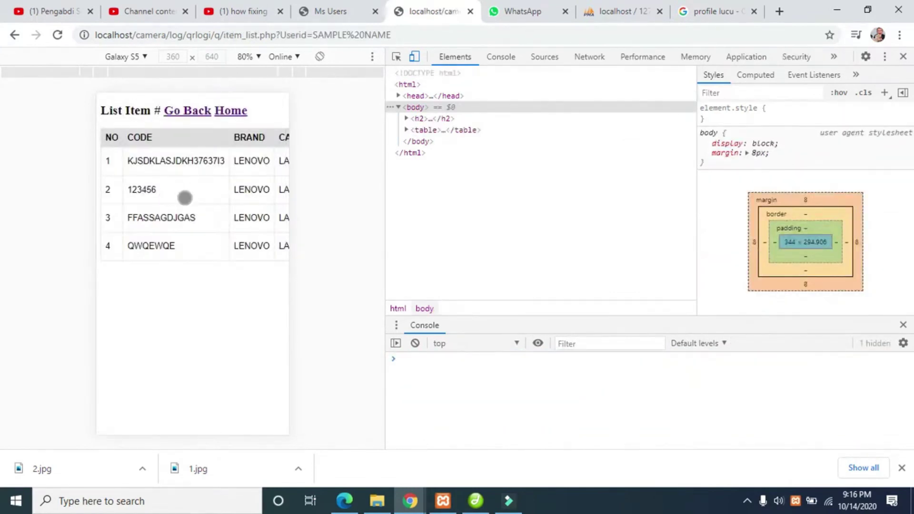
- Check the item table's category and description columns, resubmit barcode 1234, then review the current item list
left_click_drag(185, 198, 286, 216)
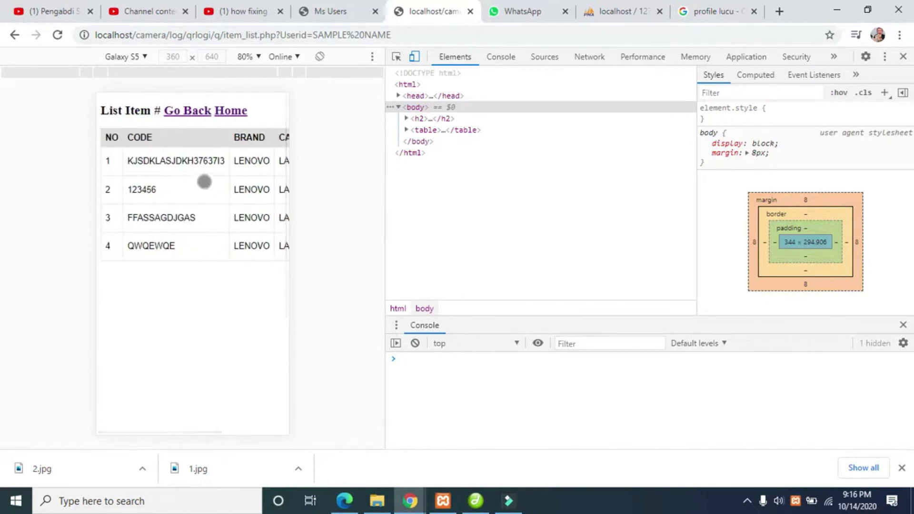
left_click(179, 110)
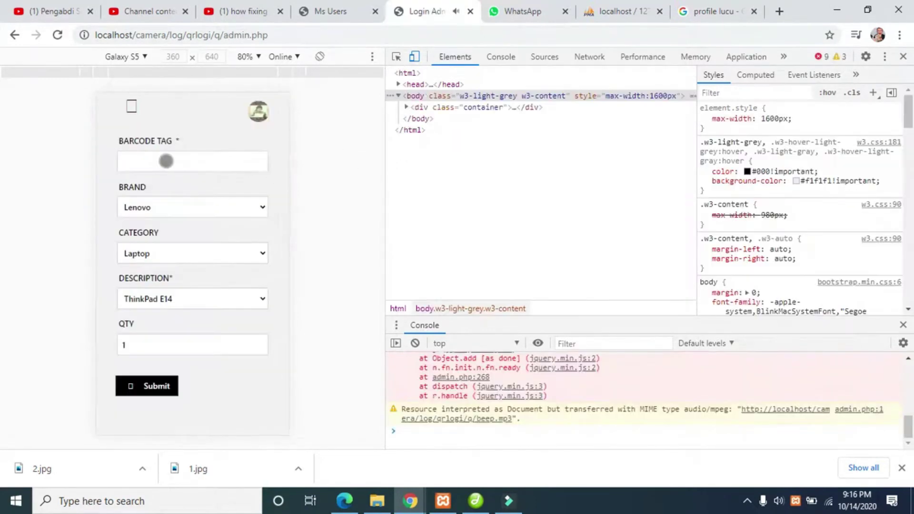
left_click(166, 161)
type("1234")
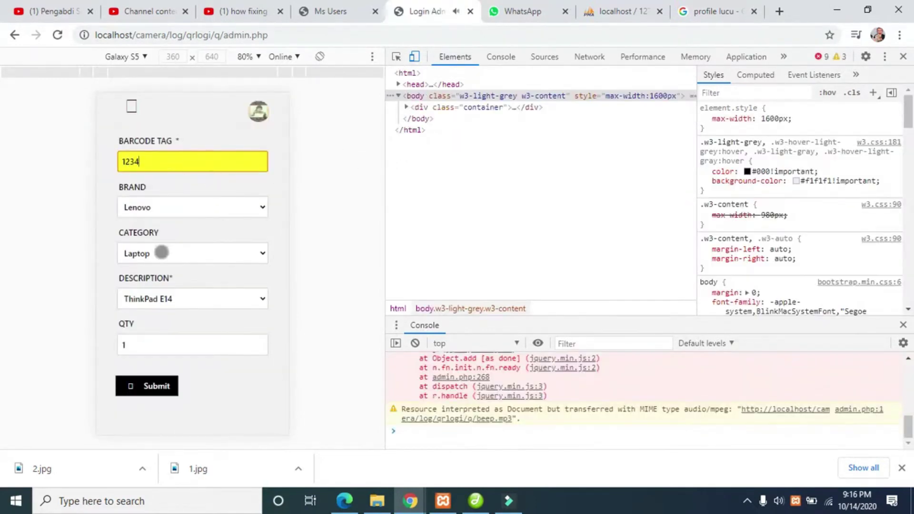
key("Return")
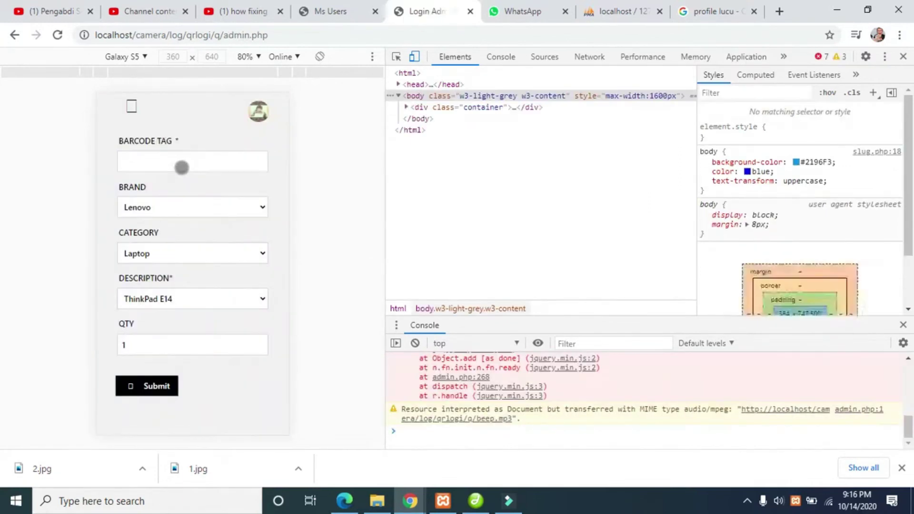
left_click(137, 202)
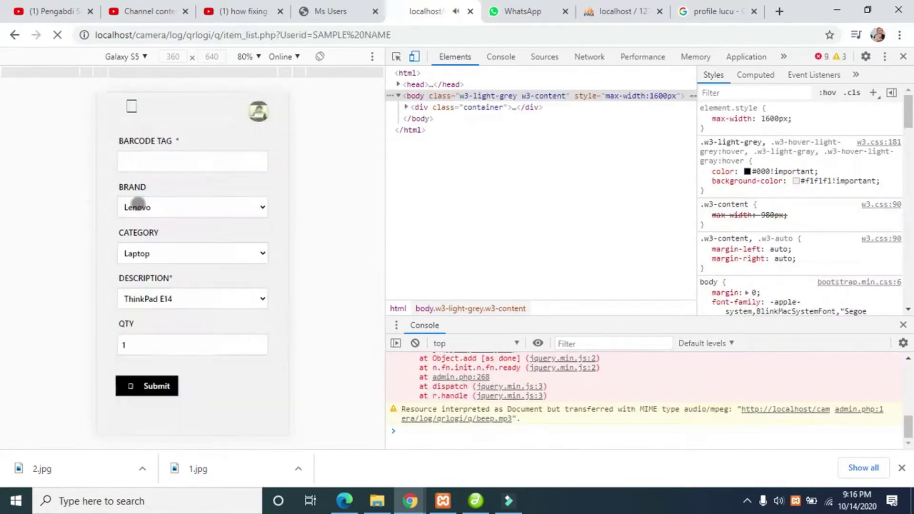
left_click(188, 112)
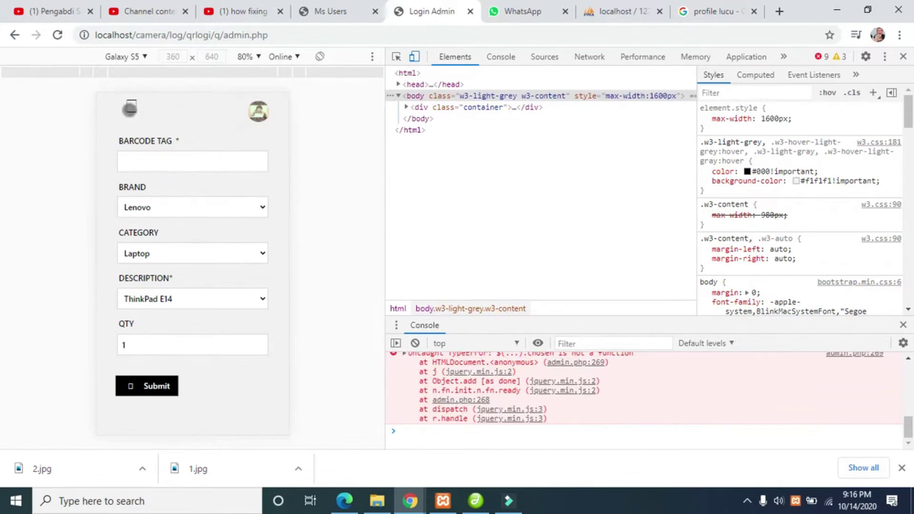
left_click(131, 106)
left_click(135, 223)
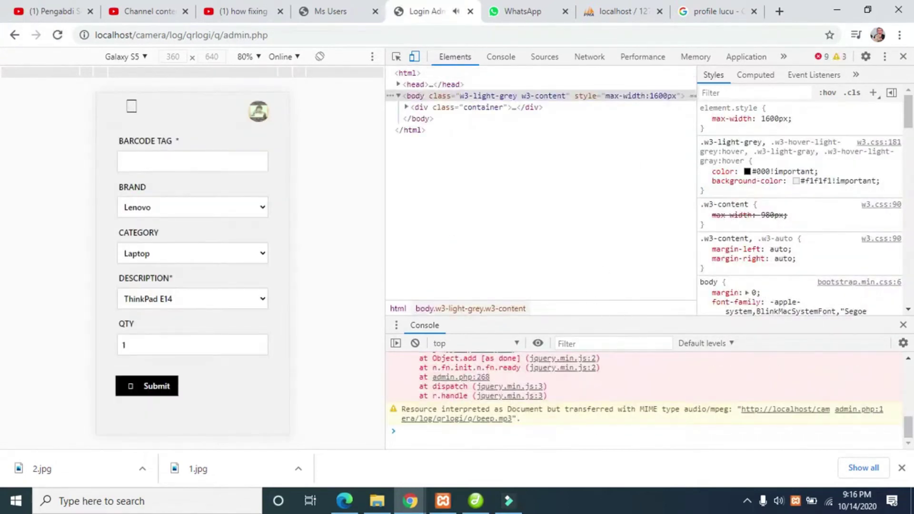
mouse_move(509, 507)
left_click(747, 500)
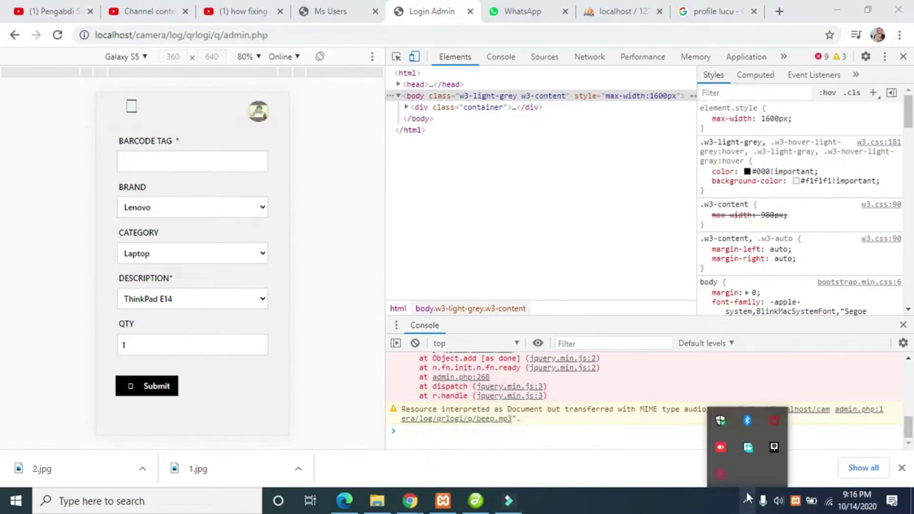
left_click(721, 475)
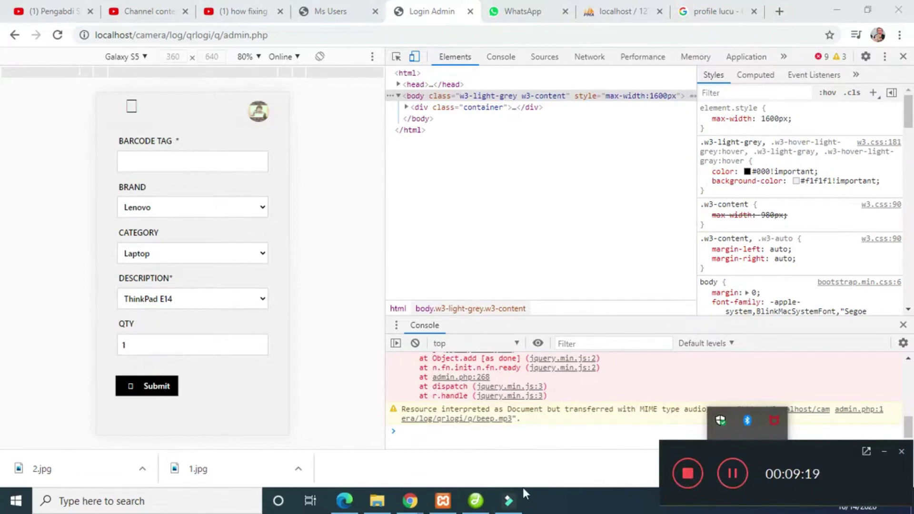